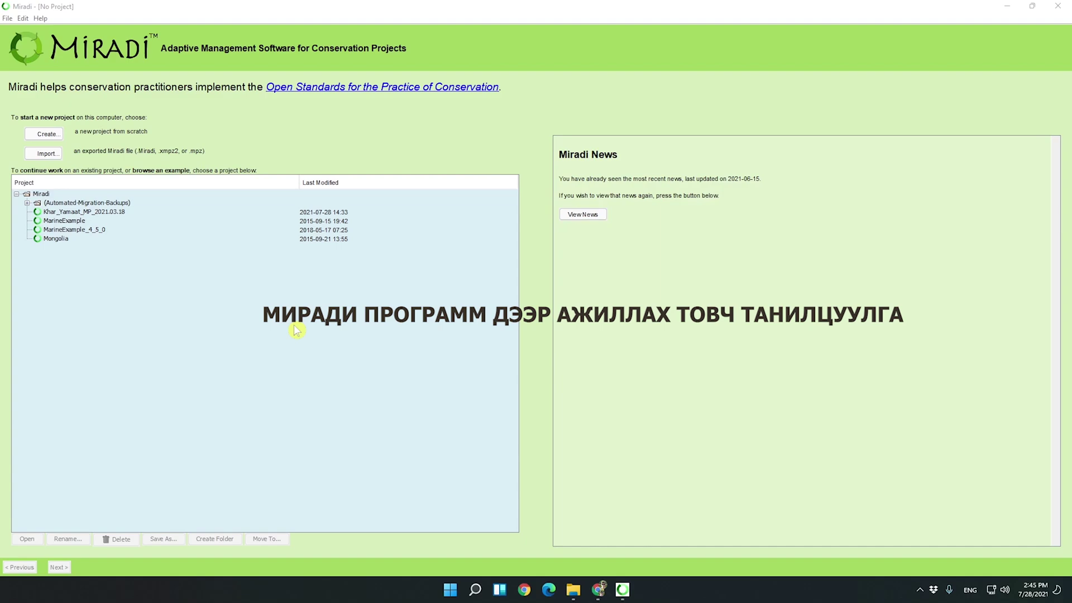
# On the Miradi Share site, go to Miradi Desktop downloads and sign in.
pyautogui.hotkey('alt', 'Tab')
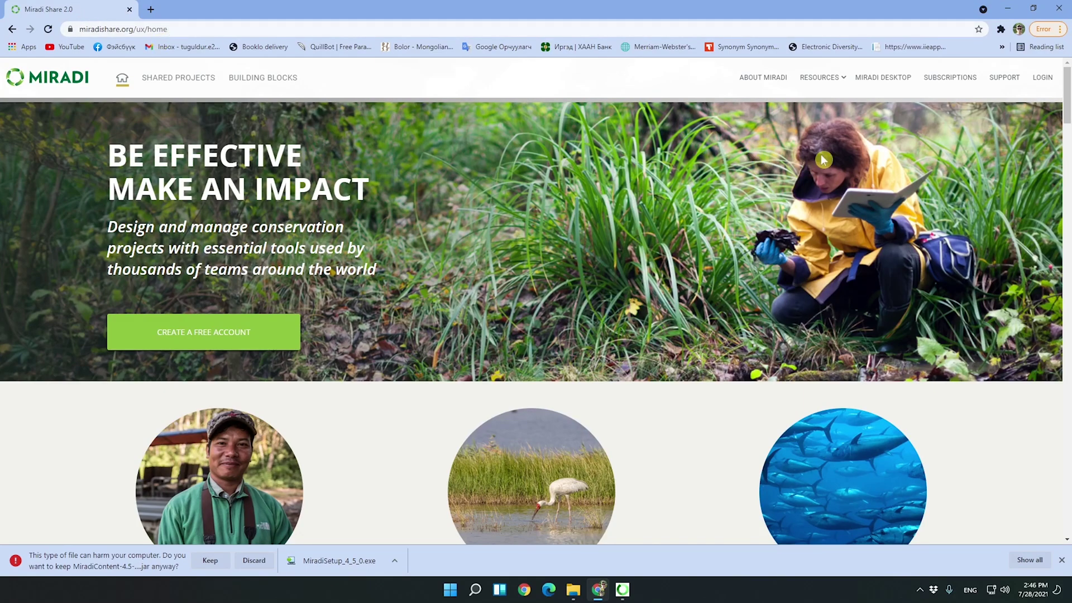
pyautogui.click(894, 81)
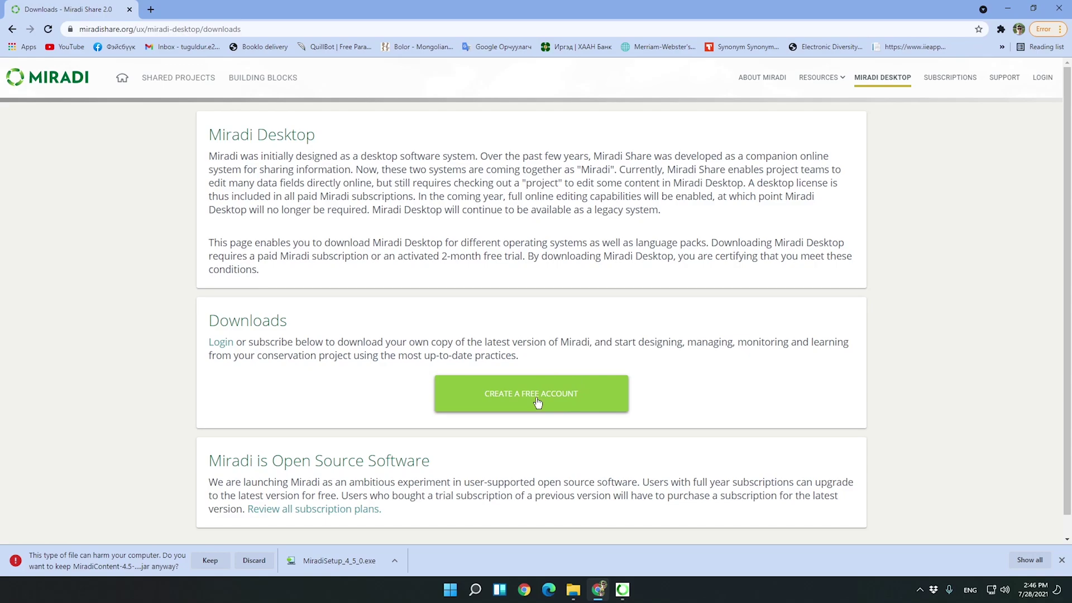
pyautogui.click(1044, 78)
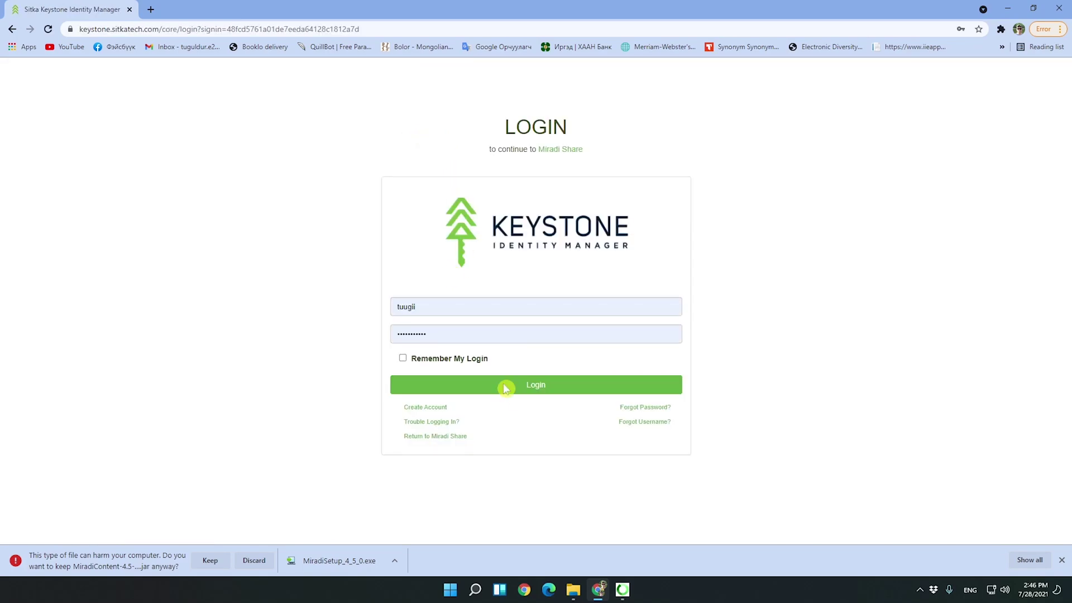
pyautogui.click(502, 385)
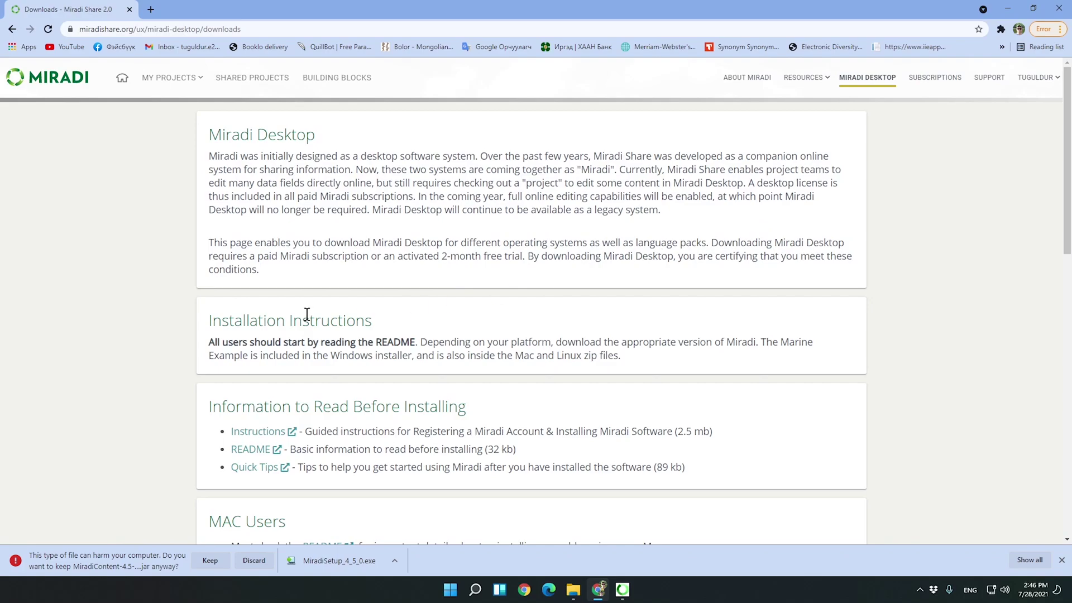
# Download the MiradiSetup_4_5_0.exe Windows installer and the Mongolian language pack .jar.
pyautogui.scroll(-10, 306, 314)
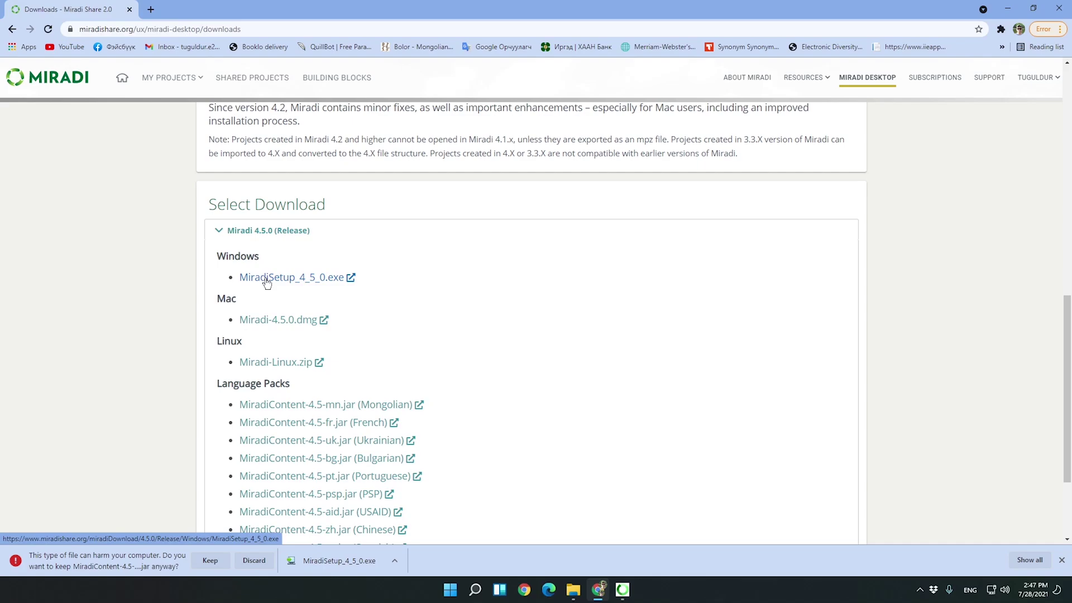
pyautogui.click(266, 283)
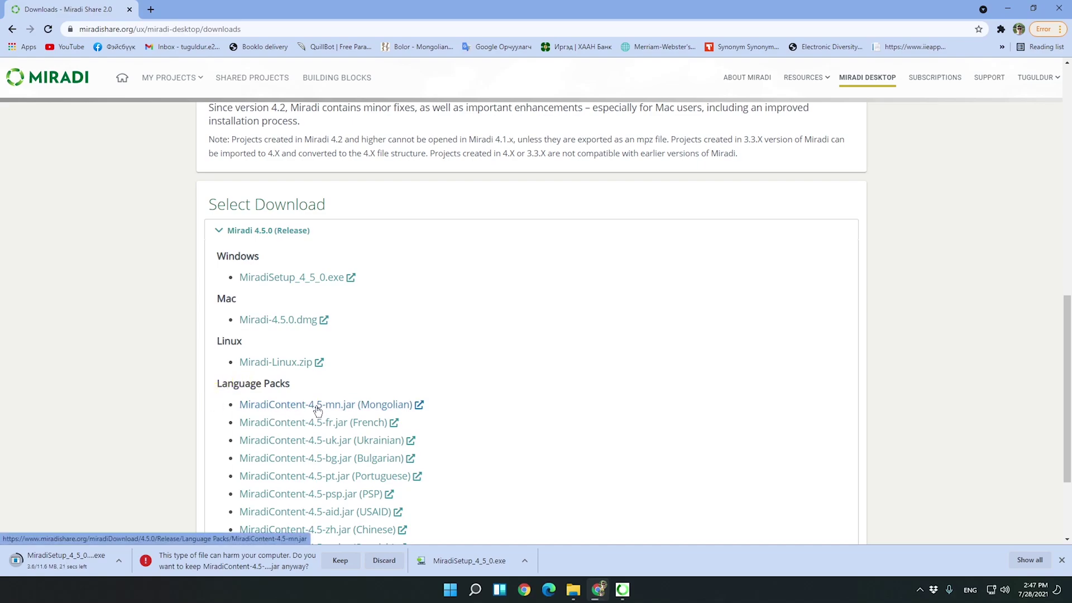
pyautogui.click(351, 408)
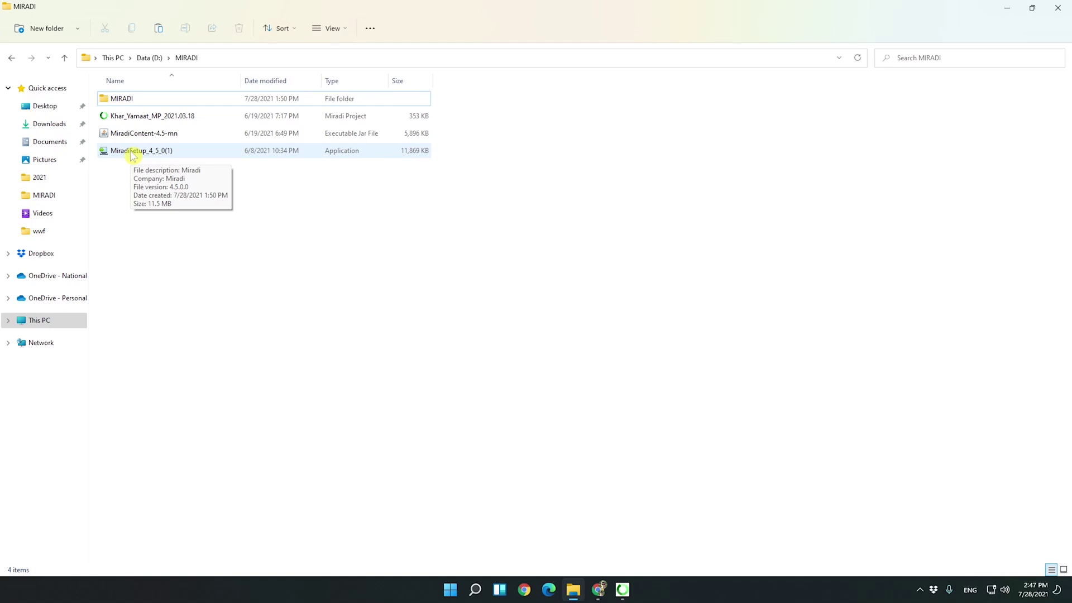
# Install Miradi 4.5.0 from MiradiSetup_4_5_0(1) with all file associations, then launch Miradi.
pyautogui.doubleClick(133, 152)
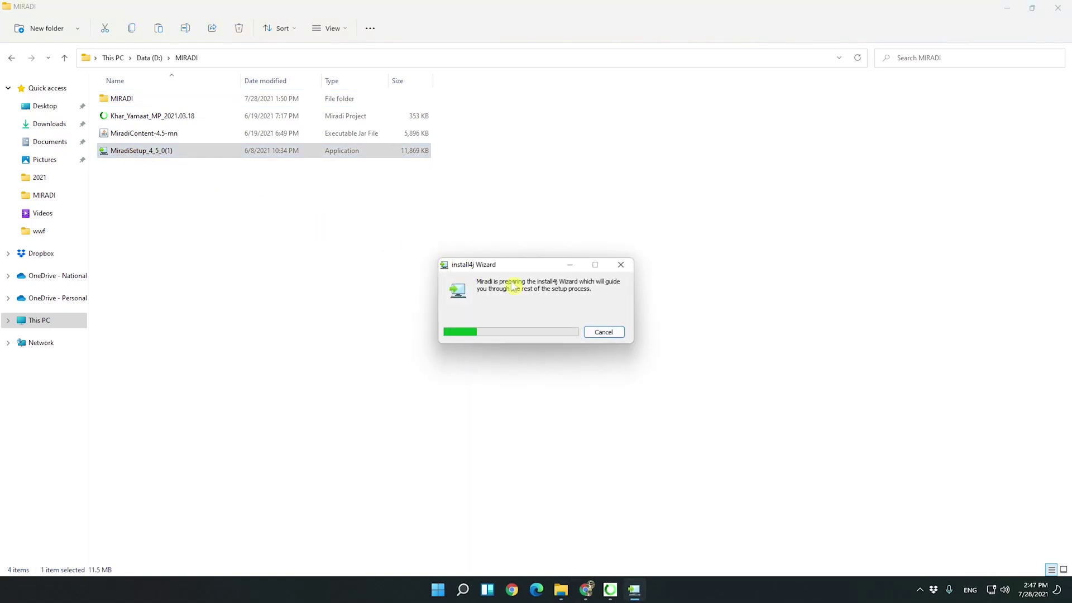
pyautogui.click(608, 394)
pyautogui.click(613, 394)
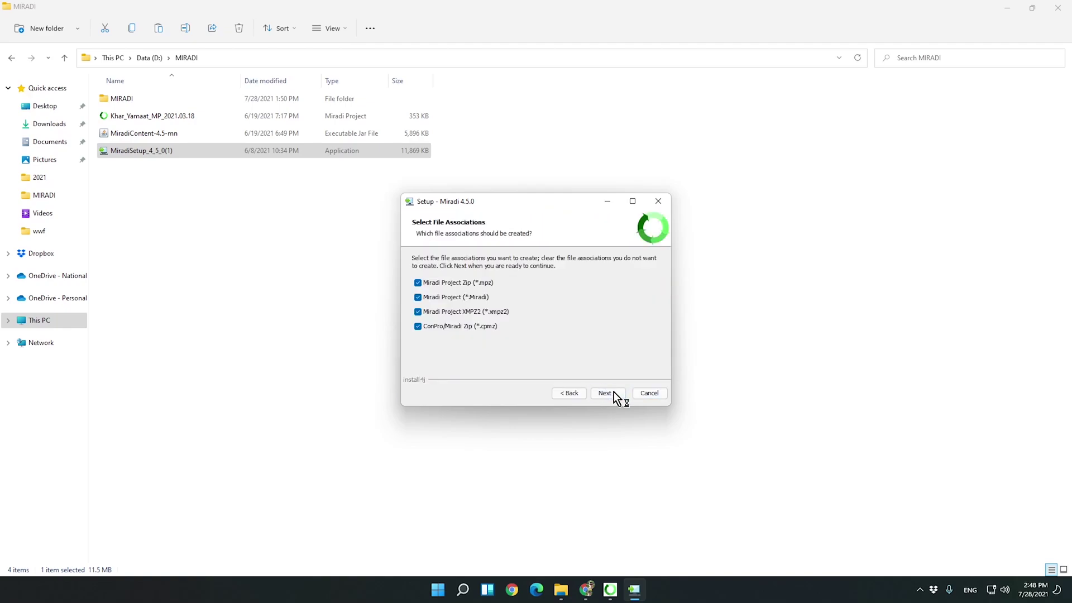
pyautogui.click(613, 393)
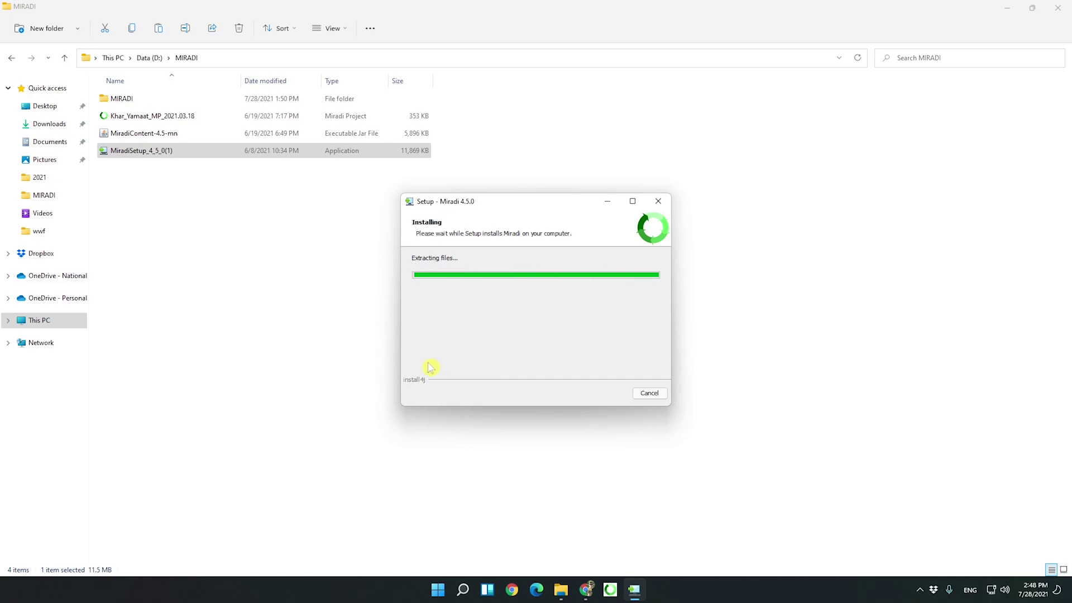
pyautogui.click(659, 398)
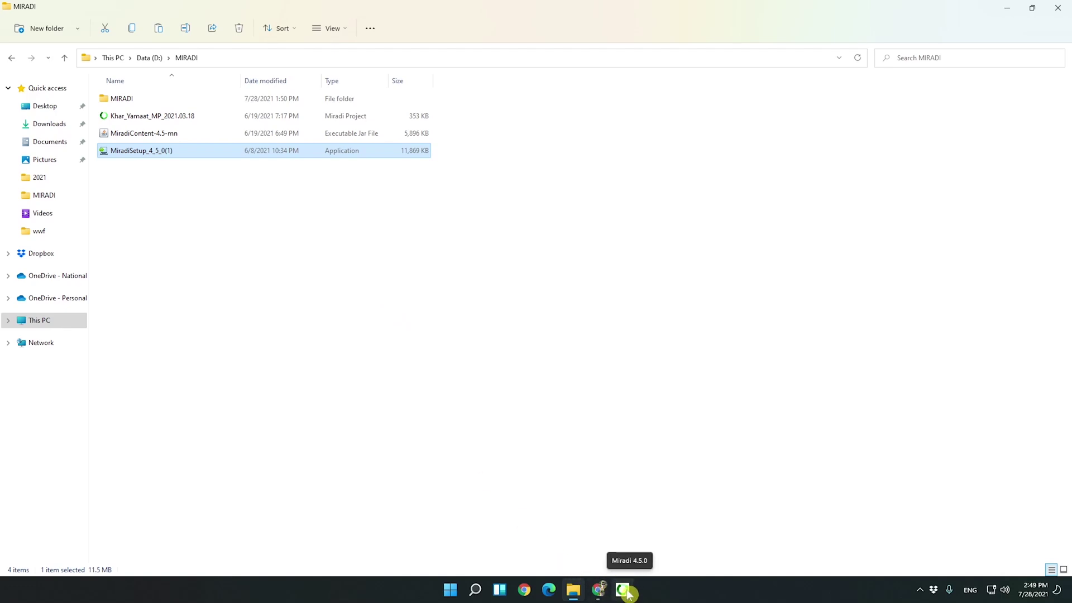
pyautogui.click(623, 590)
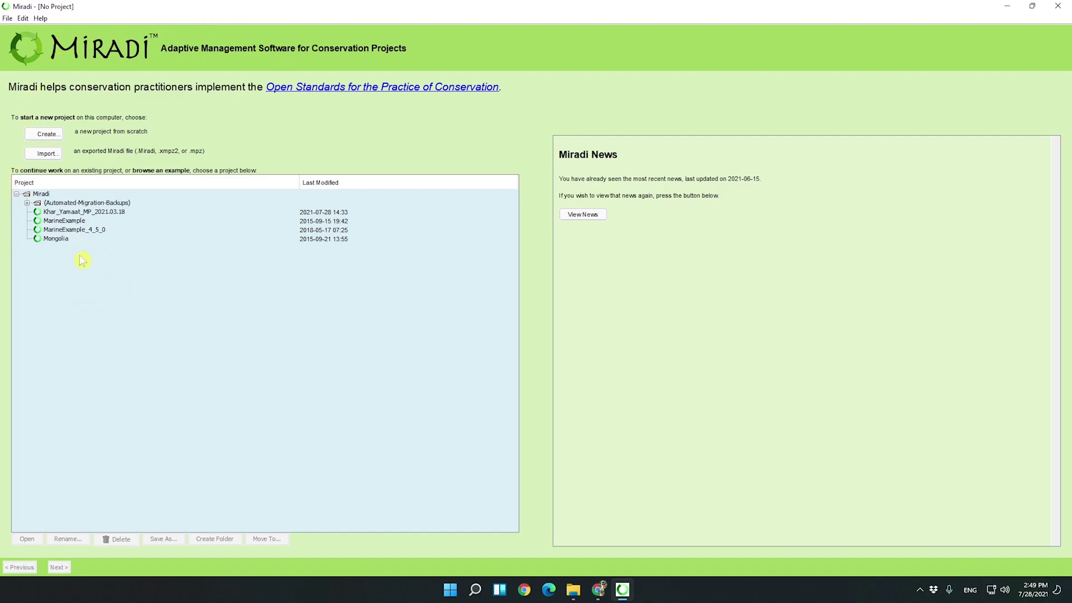
# In Preferences > Languages, choose to install another language pack.
pyautogui.click(23, 18)
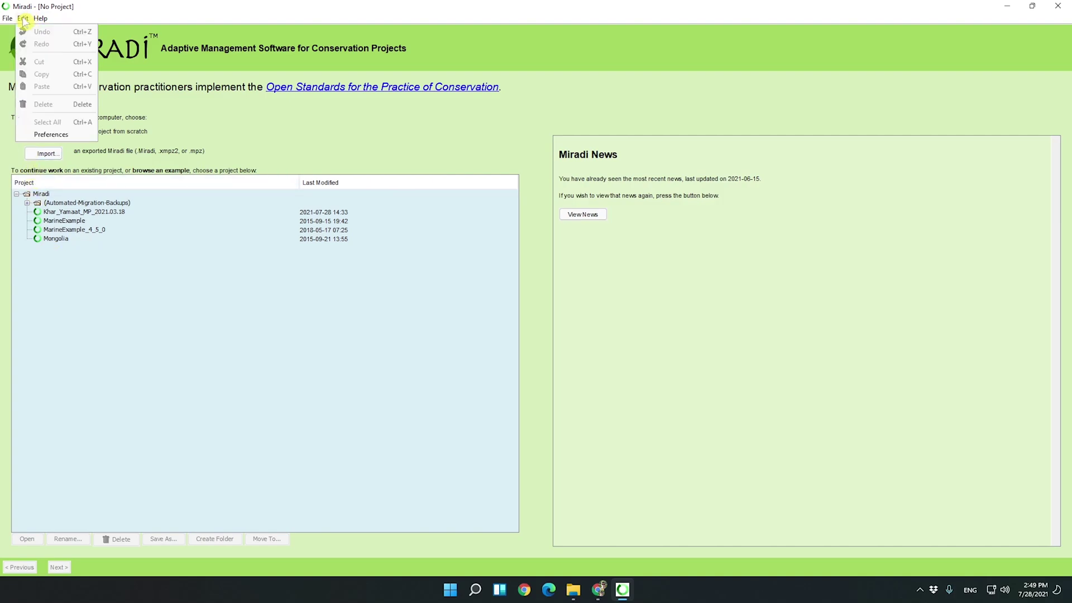
pyautogui.click(51, 135)
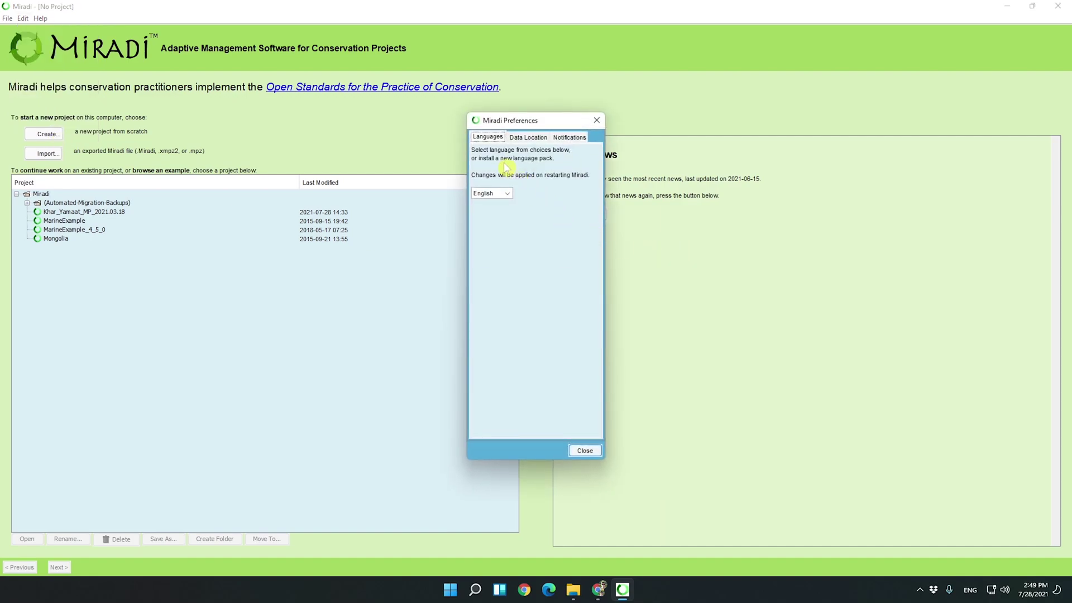
pyautogui.click(507, 195)
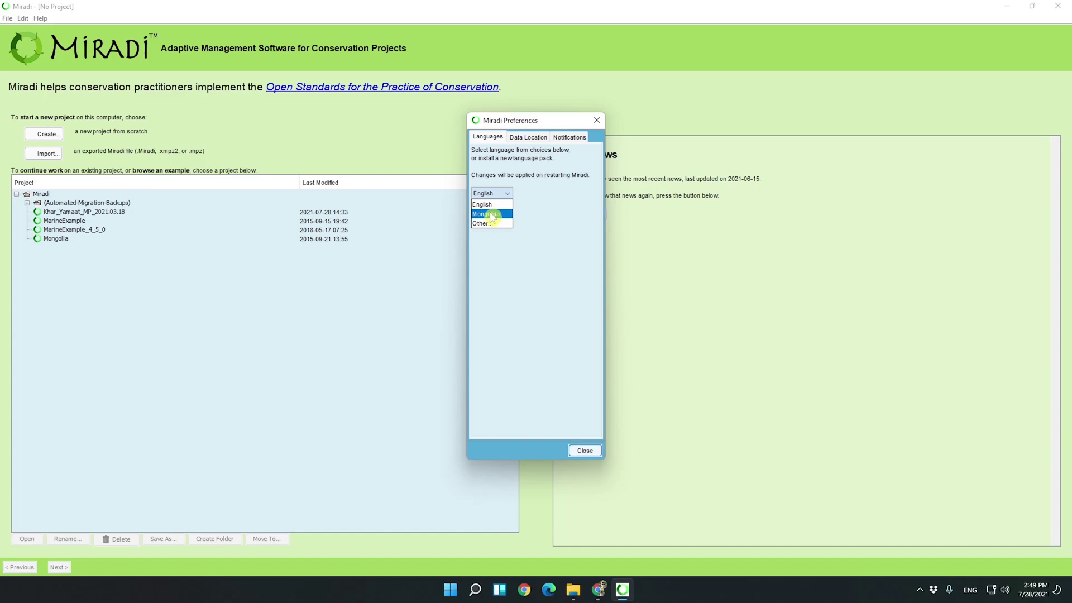
pyautogui.click(491, 222)
pyautogui.click(514, 316)
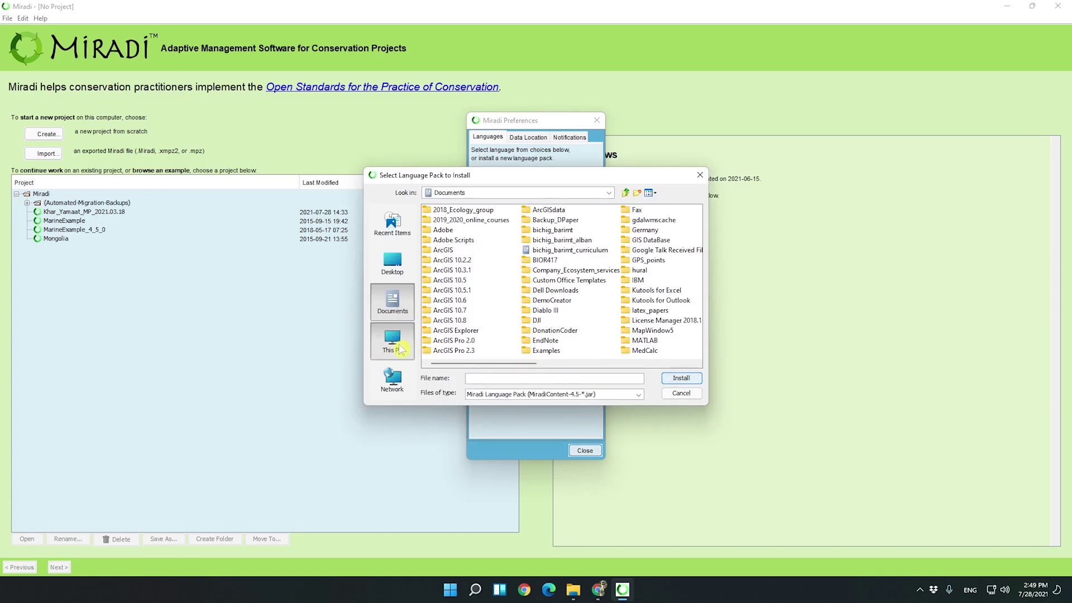
# Install MiradiContent-4.5-mn.jar from D:\MIRADI, replacing the existing copy, and close Preferences.
pyautogui.click(400, 350)
pyautogui.doubleClick(447, 279)
pyautogui.click(446, 303)
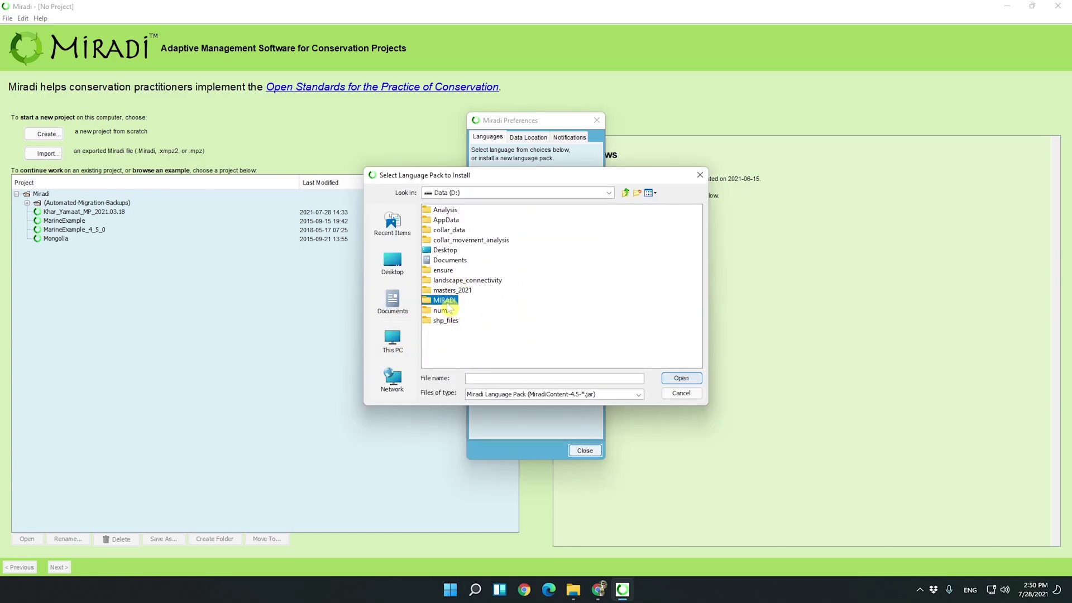
pyautogui.doubleClick(446, 302)
pyautogui.click(466, 221)
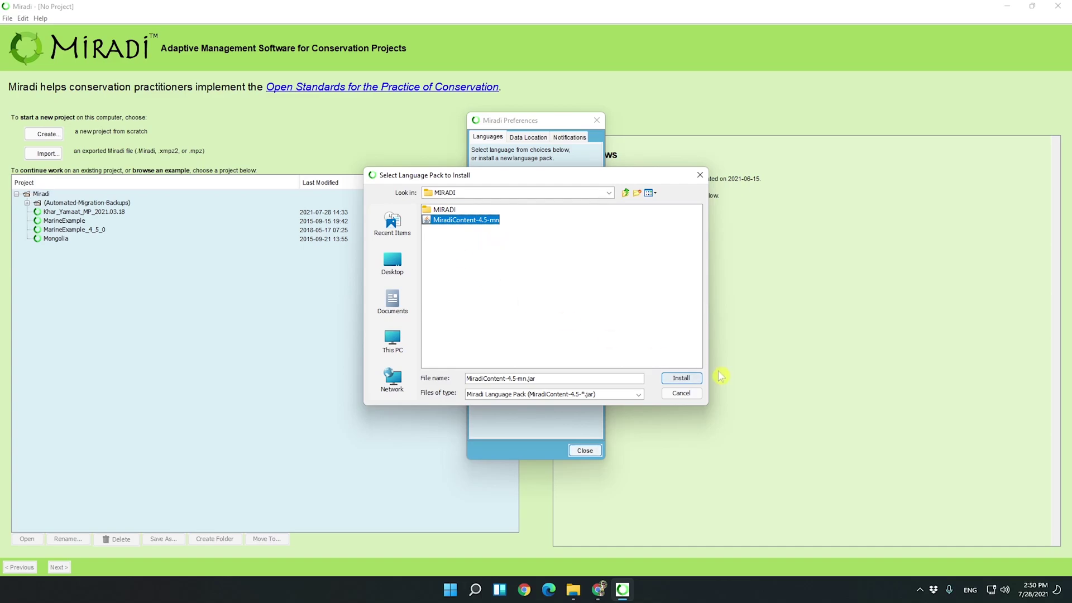
pyautogui.click(680, 378)
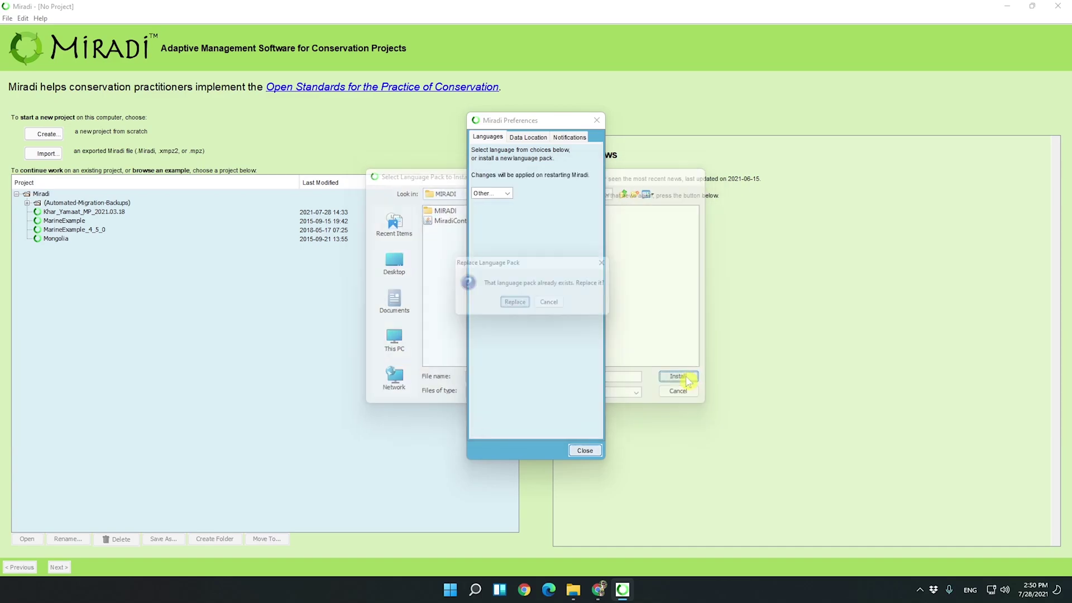
pyautogui.click(521, 306)
pyautogui.click(545, 305)
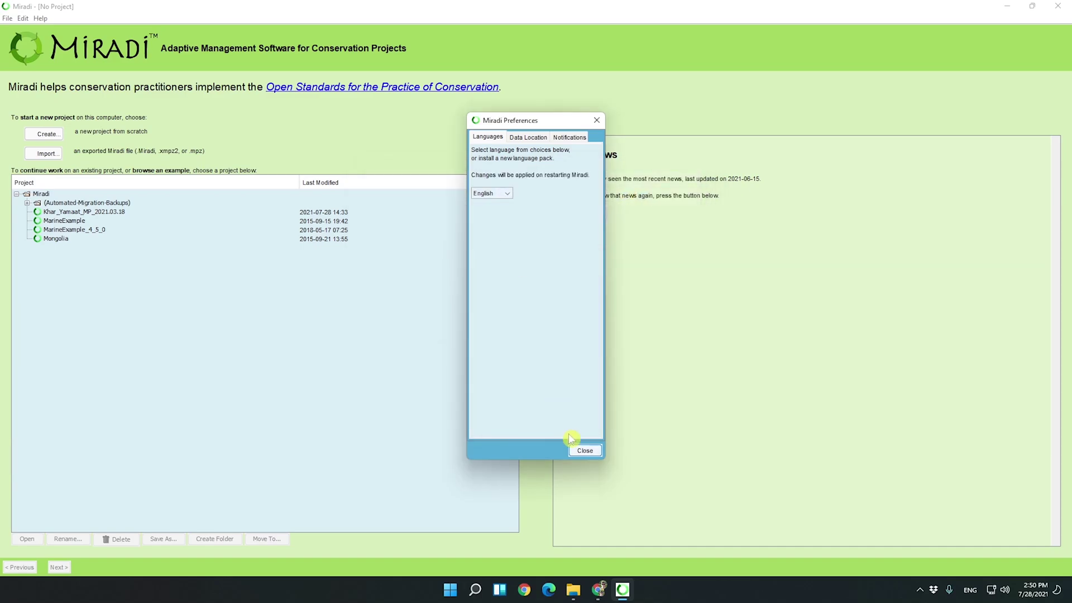
pyautogui.click(585, 451)
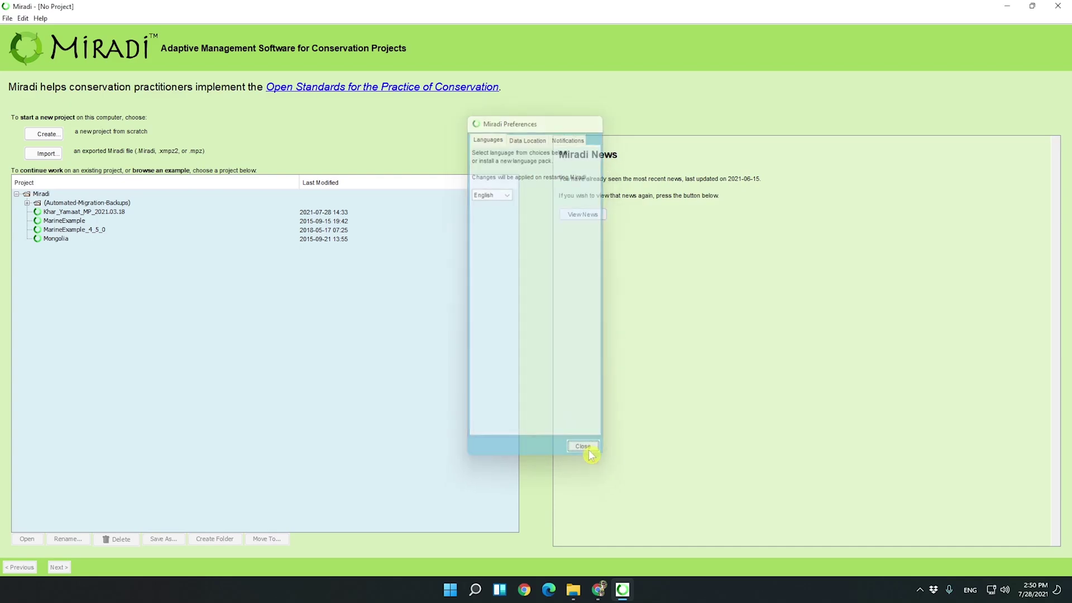
pyautogui.click(58, 136)
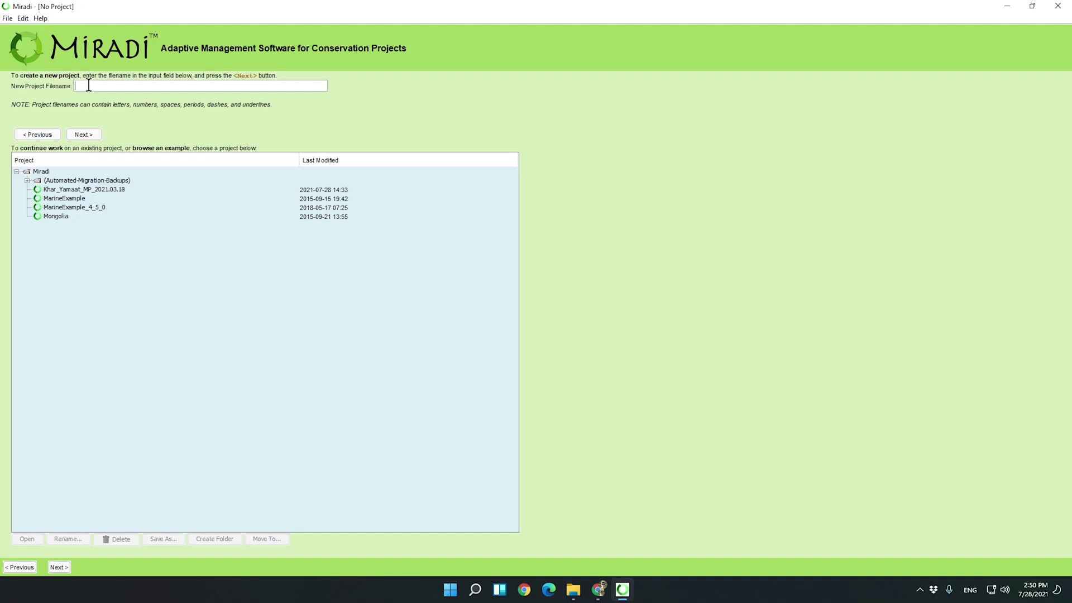
pyautogui.click(38, 135)
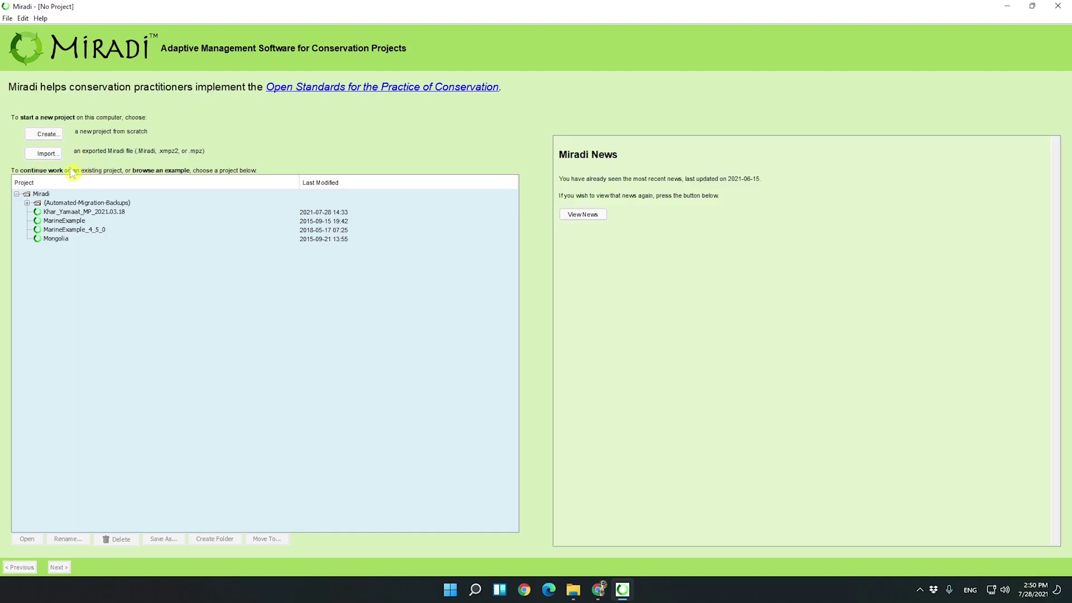
pyautogui.click(56, 156)
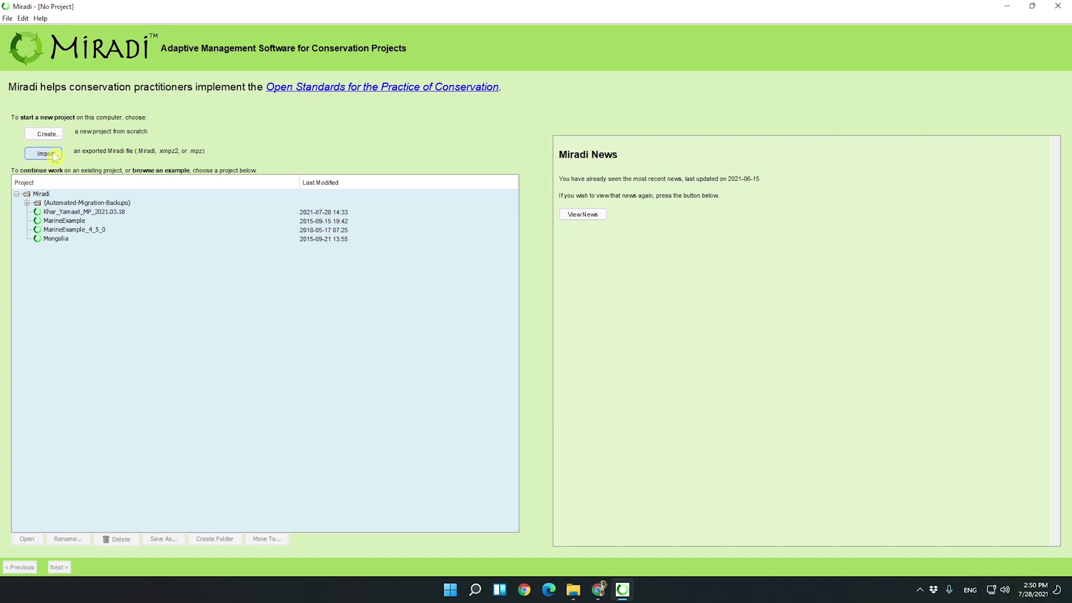
pyautogui.click(95, 142)
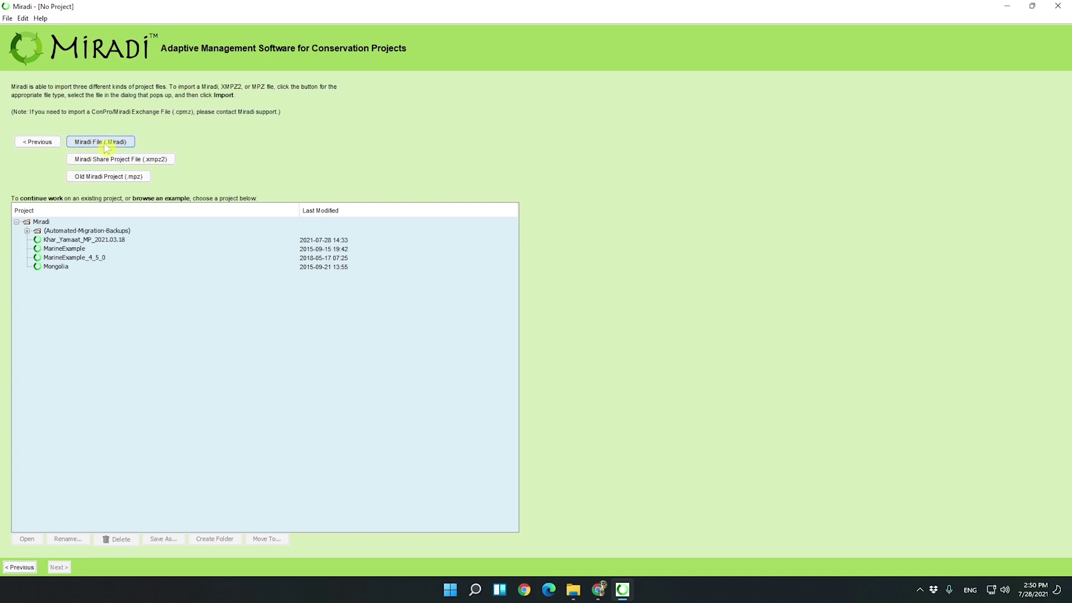
pyautogui.click(681, 393)
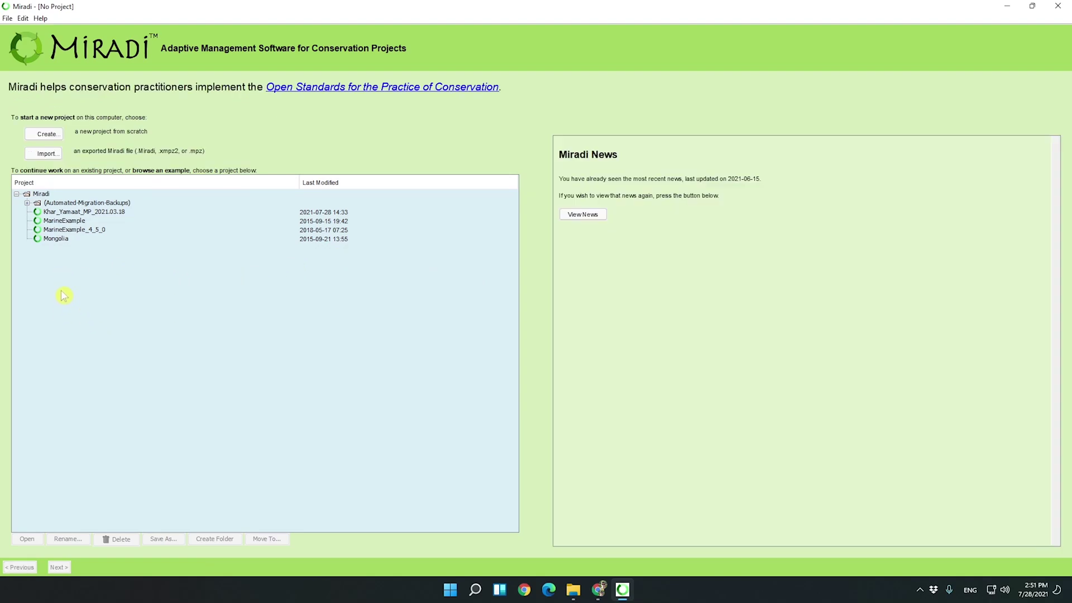
# Open the Khar_Yamaat_MP_2021.03.18 project in Summary view, glancing at the view list without switching.
pyautogui.doubleClick(75, 213)
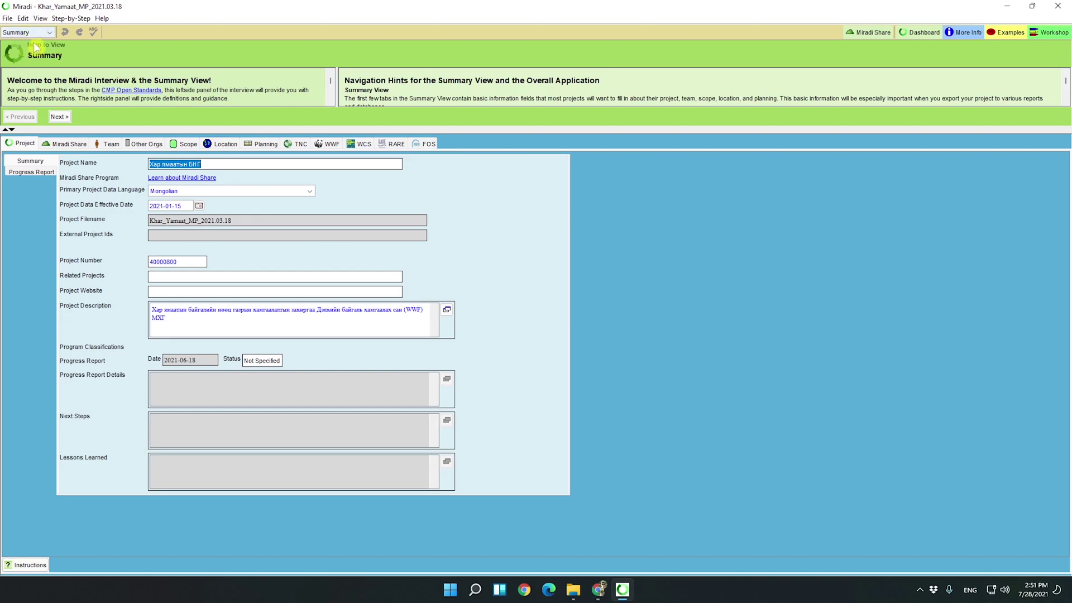
pyautogui.click(51, 33)
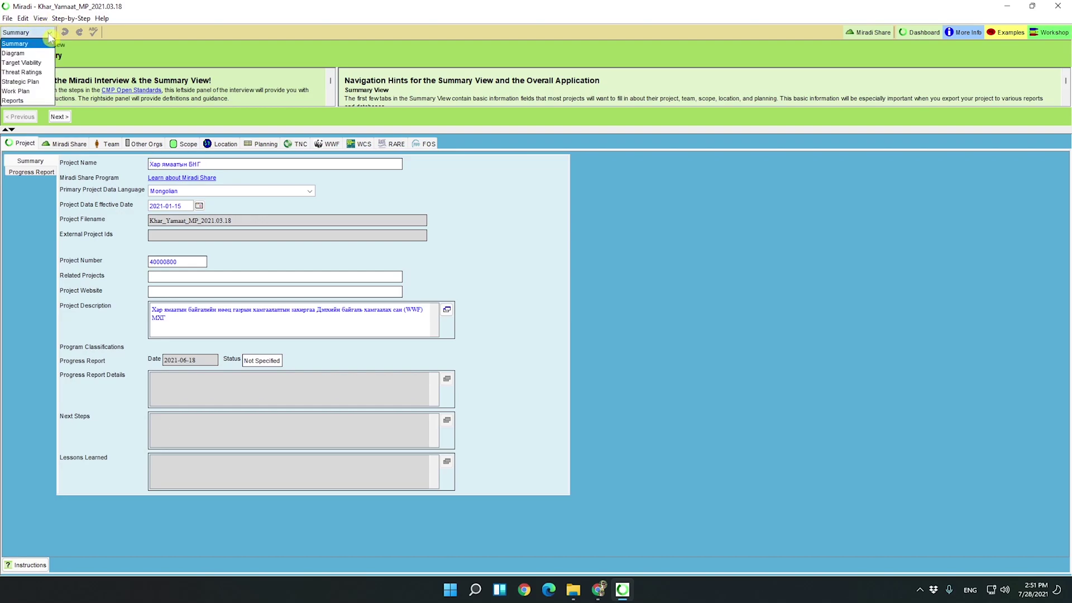
pyautogui.click(49, 33)
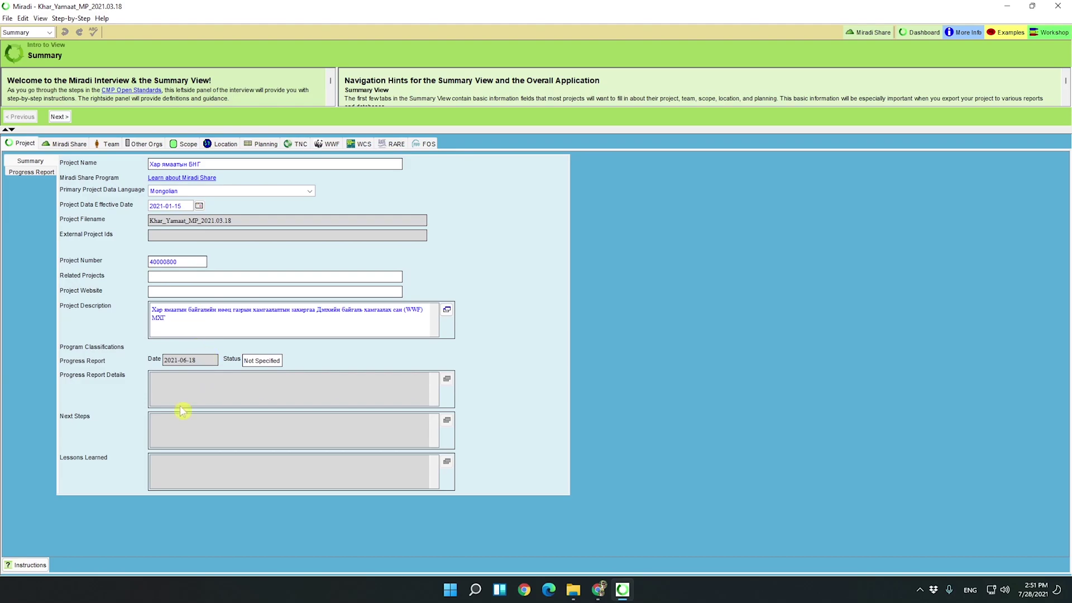
# Review team members and partner organisations Хэнтий аймгийн БОГ and Сухбаатар аймаг БОГ, then show Scope.
pyautogui.click(109, 145)
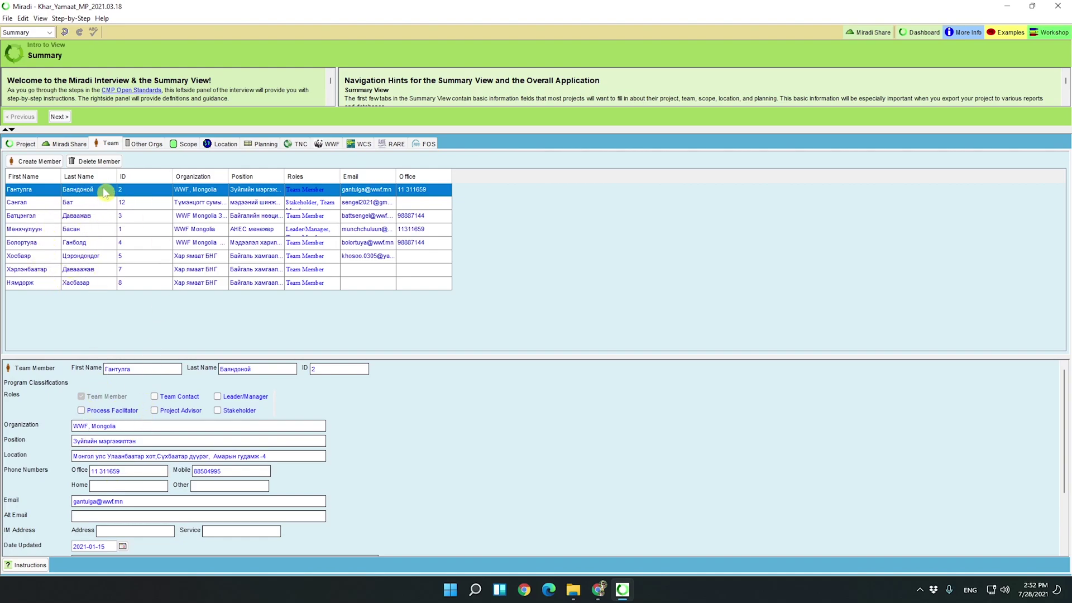
pyautogui.click(143, 144)
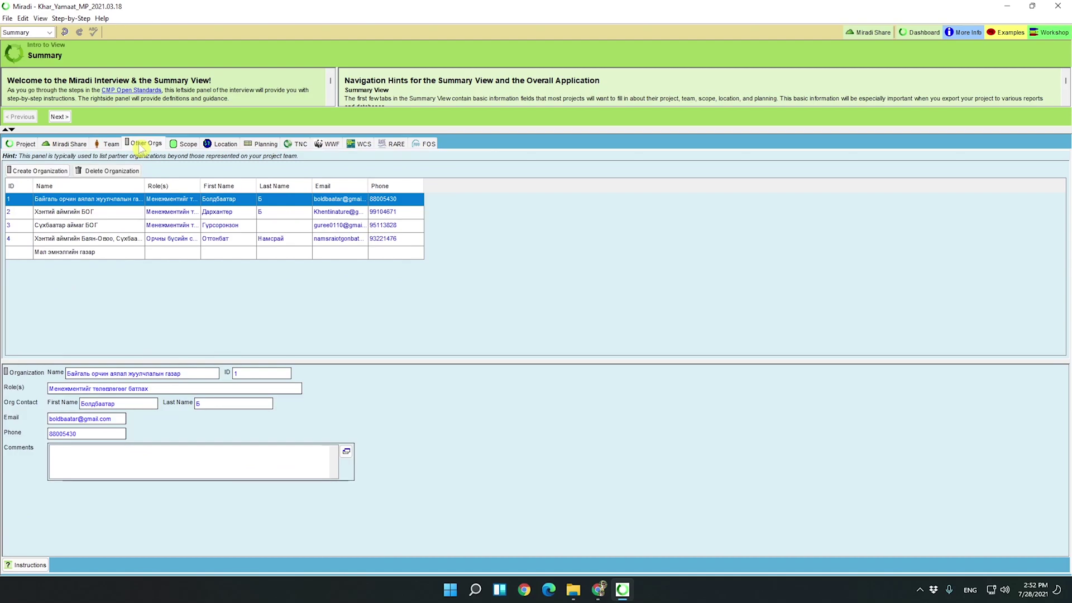
pyautogui.click(108, 215)
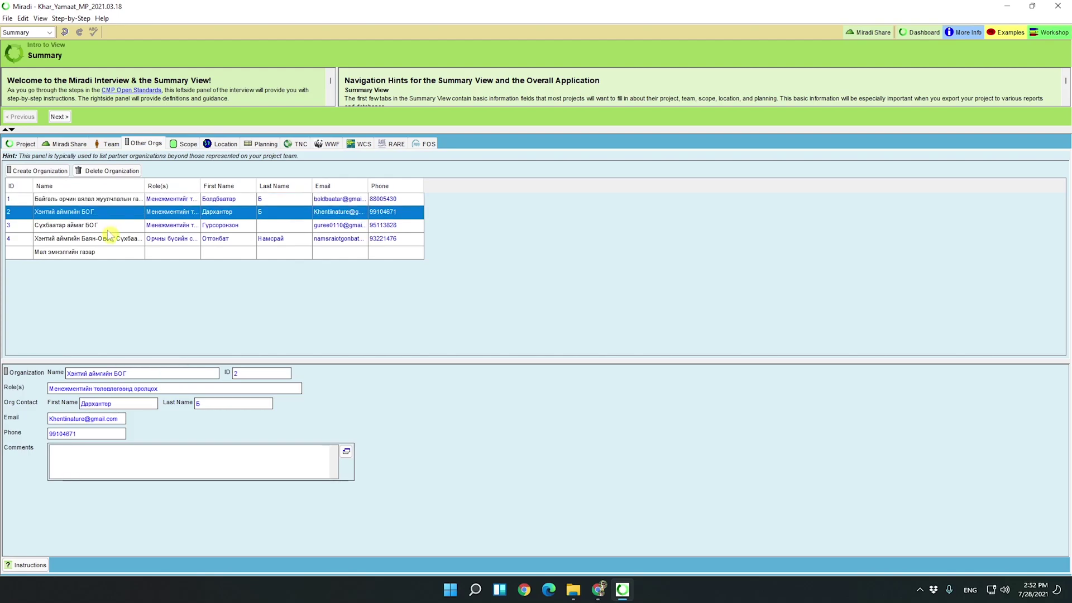
pyautogui.click(108, 228)
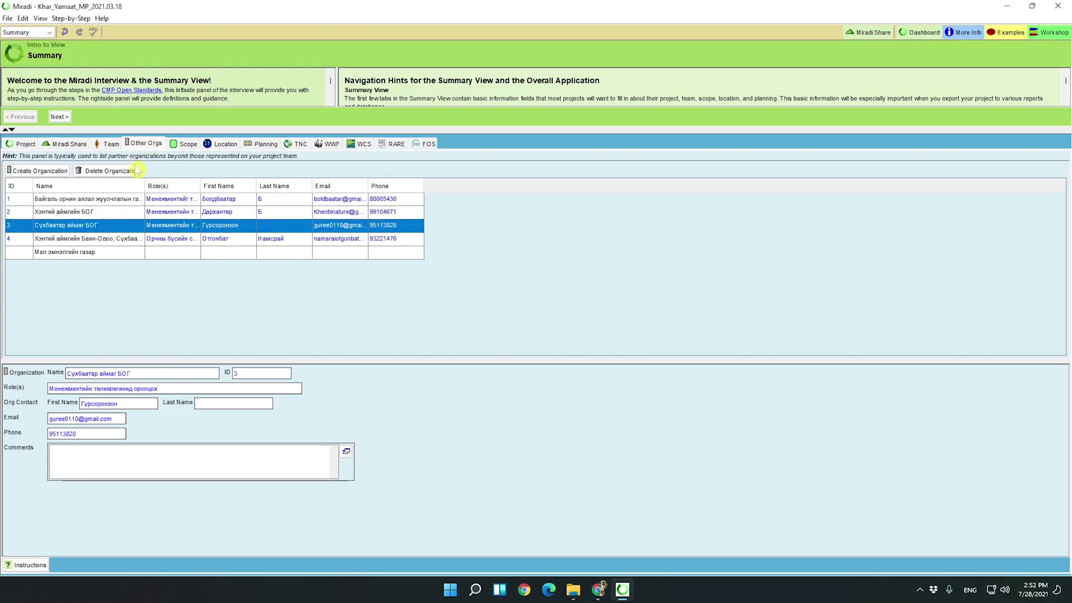
pyautogui.click(189, 147)
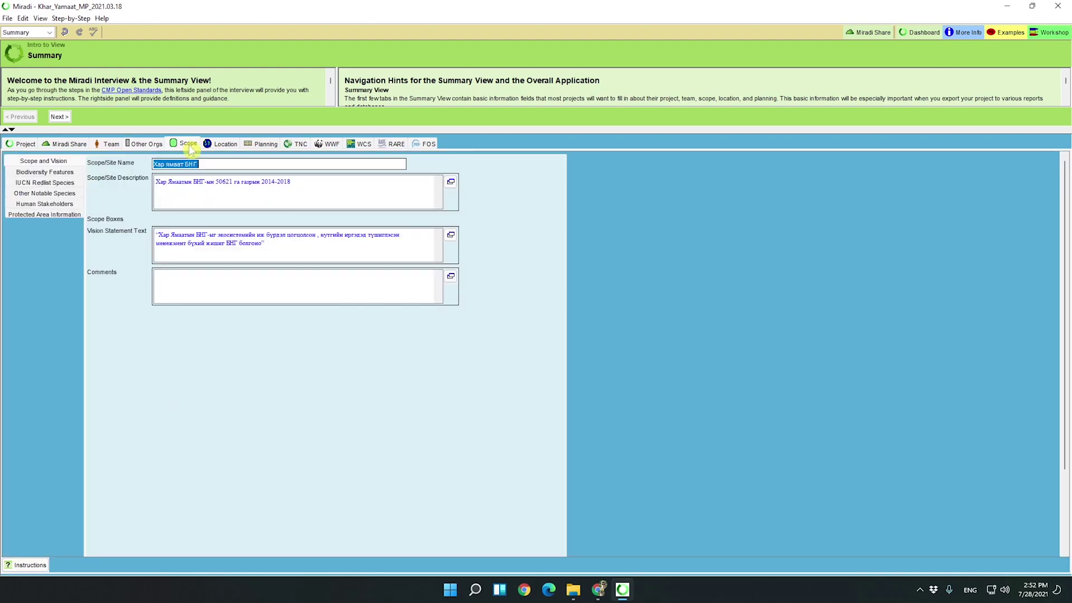
# Browse Scope and Vision, Biodiversity, IUCN Redlist, Other Notable Species, Stakeholders, Protected Area, then Location.
pyautogui.click(67, 162)
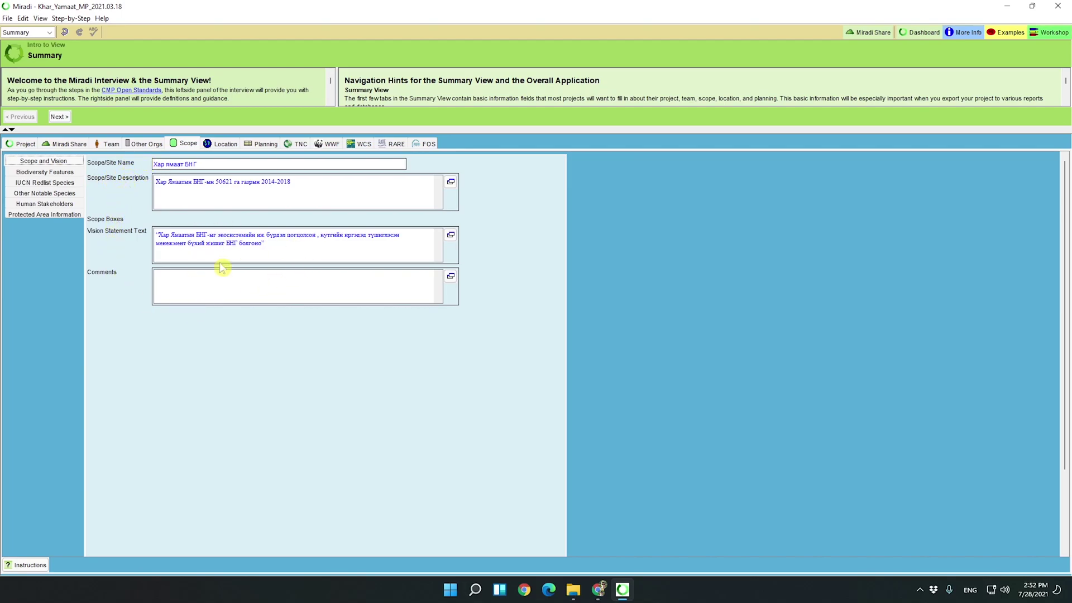
pyautogui.click(62, 172)
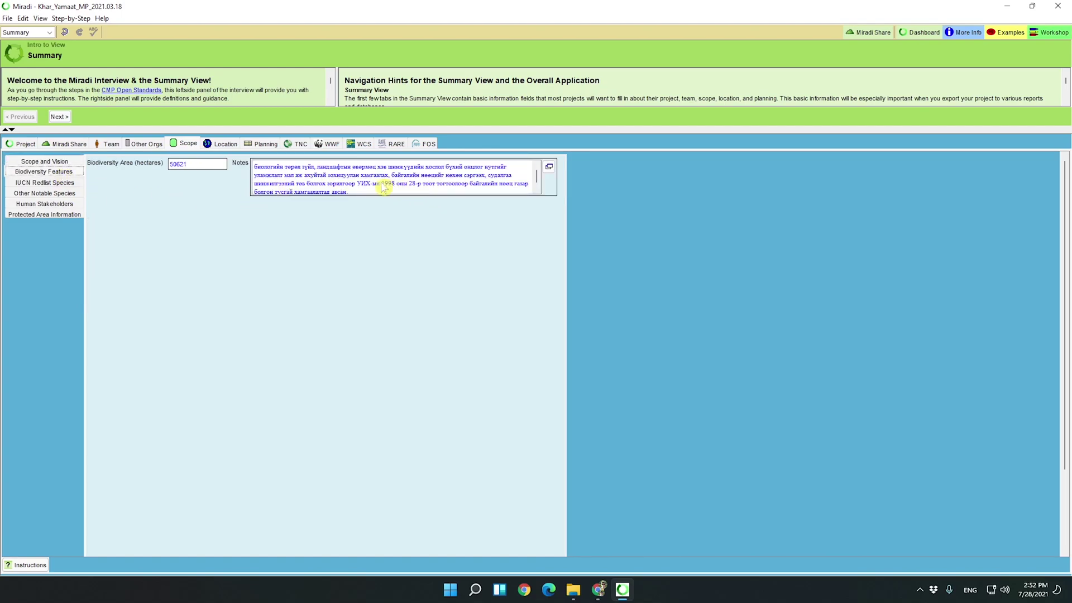
pyautogui.scroll(-1, 374, 183)
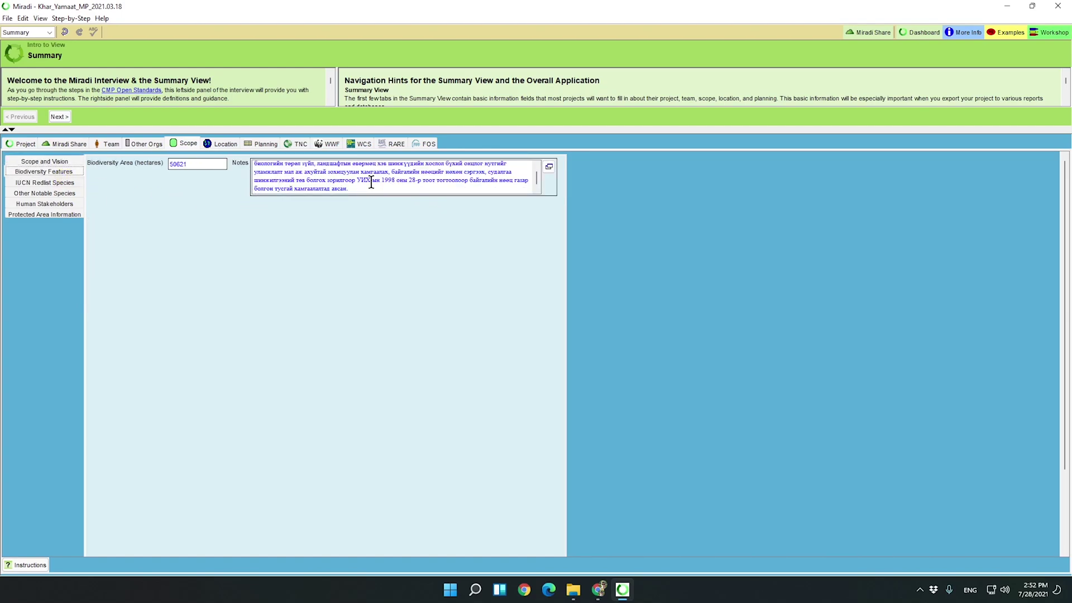
pyautogui.click(63, 184)
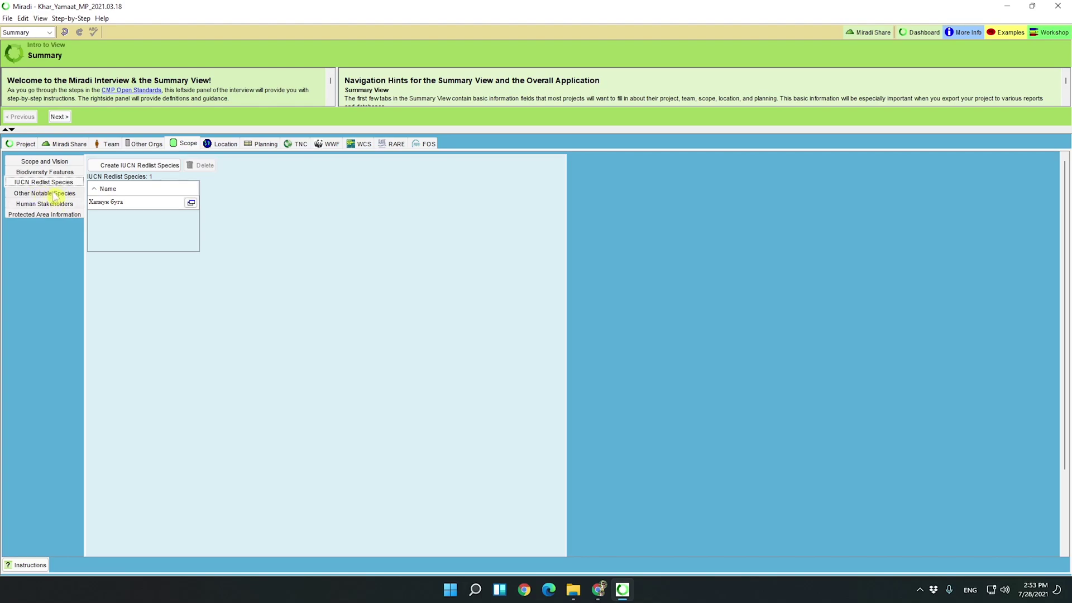
pyautogui.click(63, 194)
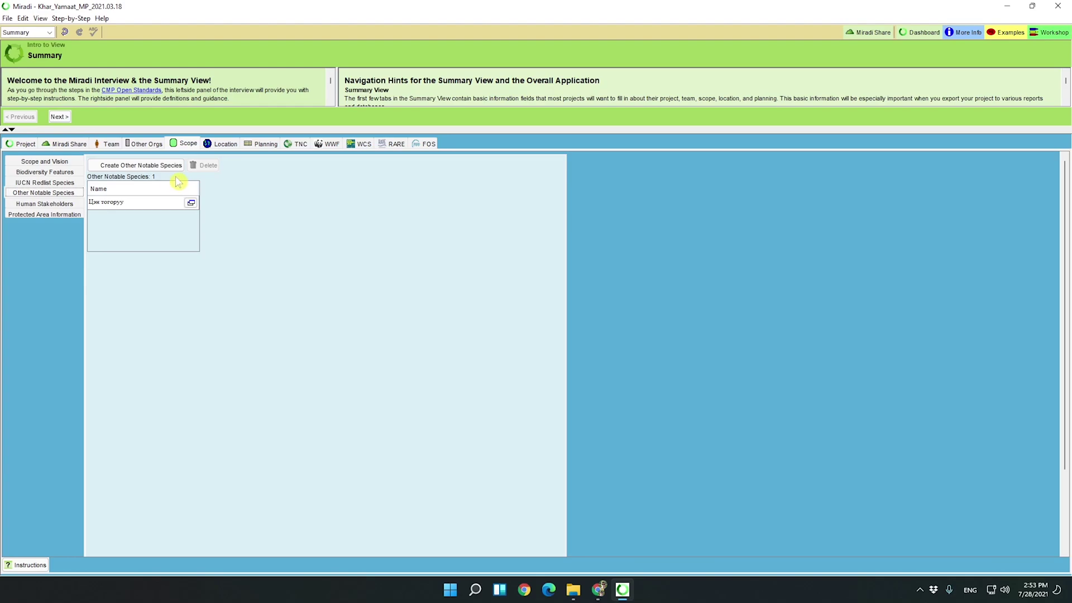
pyautogui.click(65, 205)
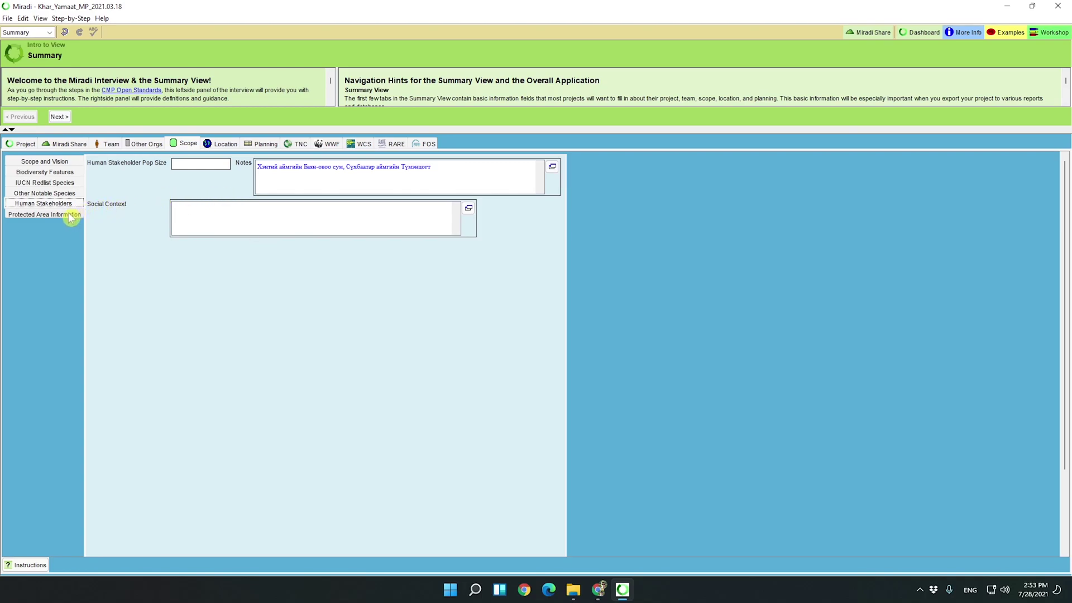
pyautogui.click(43, 217)
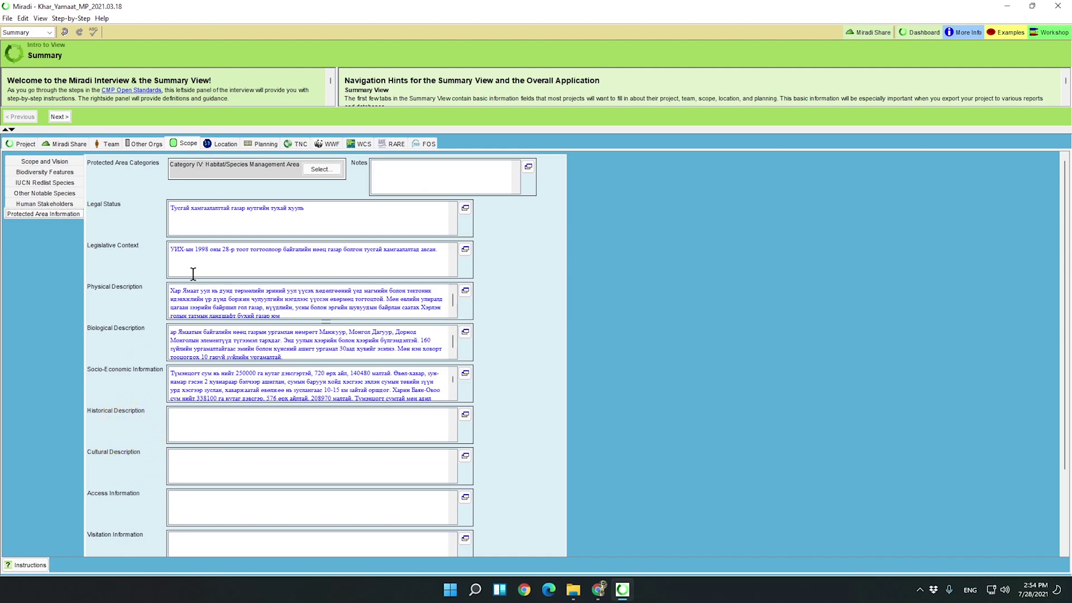
pyautogui.click(225, 145)
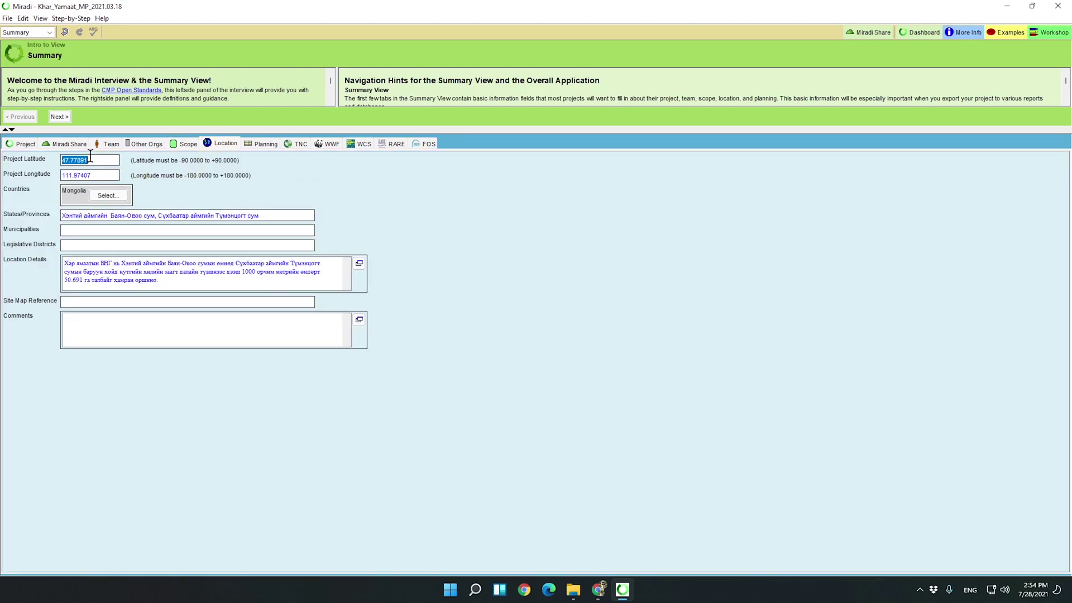
# Check the country list and financial settings: dates 2021-07-01 to 2025-12-31, January–December fiscal year.
pyautogui.click(101, 196)
pyautogui.click(108, 200)
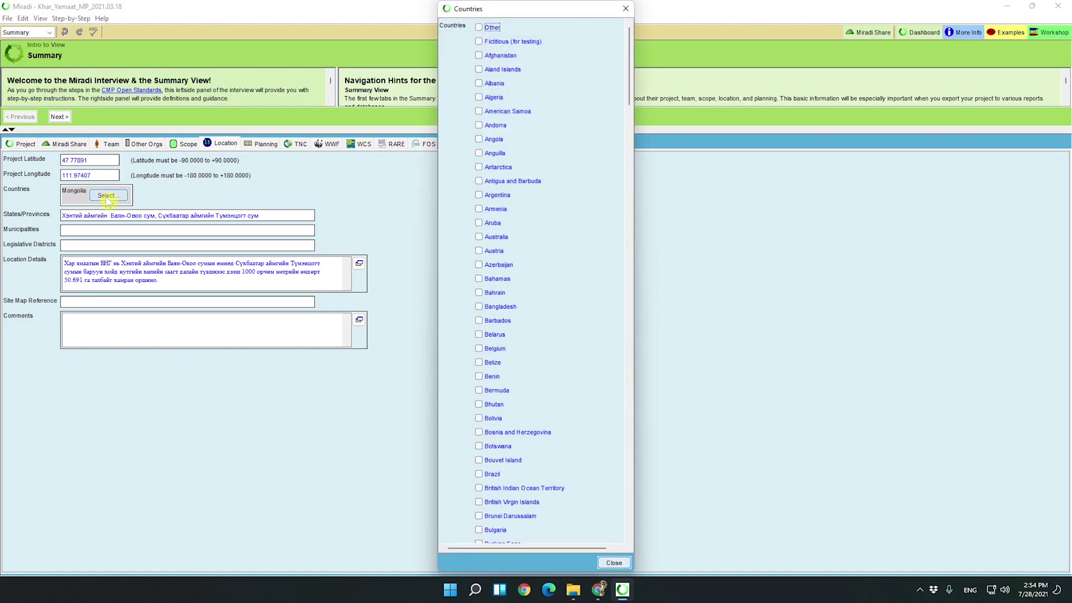
pyautogui.scroll(-10, 529, 192)
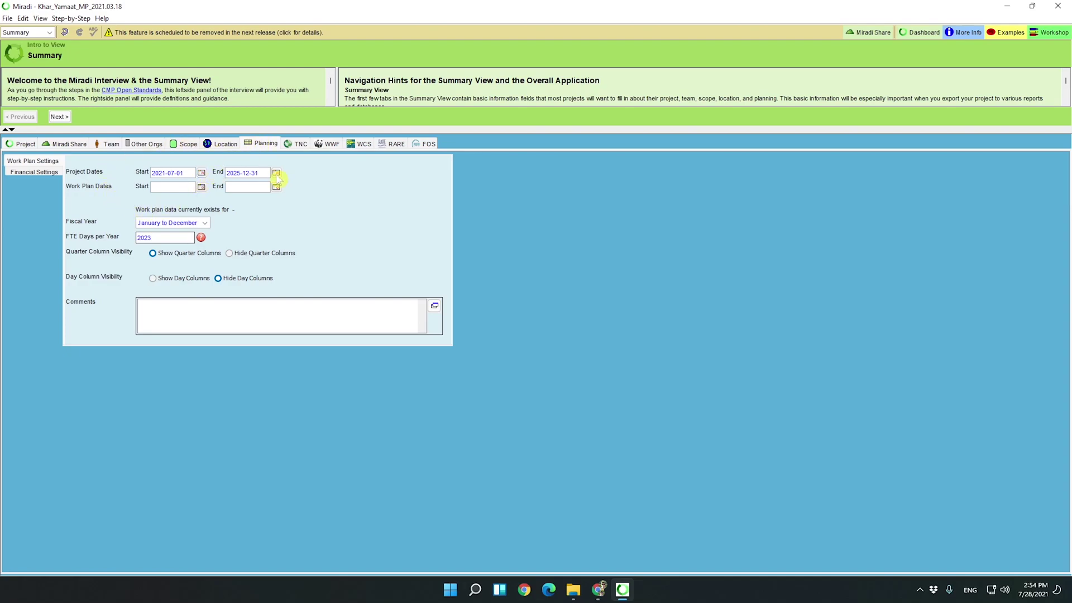
pyautogui.click(50, 172)
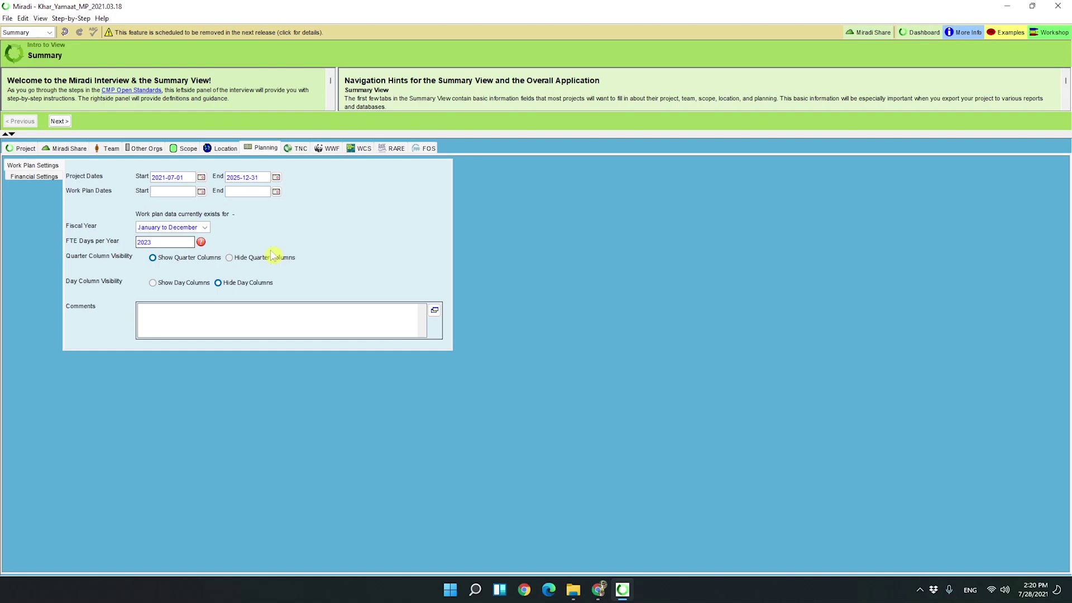
pyautogui.click(51, 34)
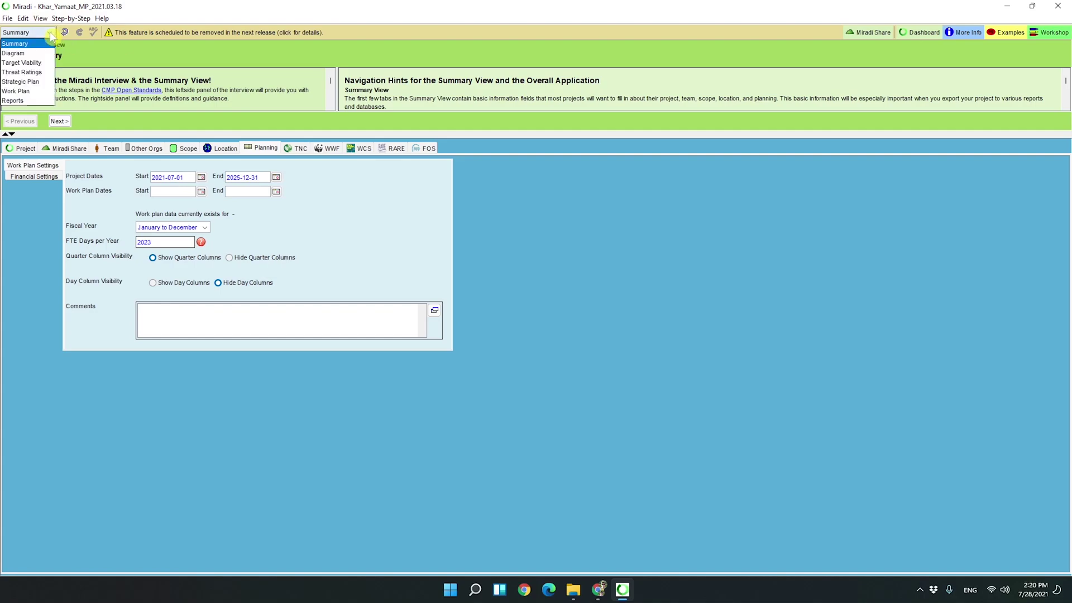
# Open the Diagram view's conceptual model and try selecting contributing factors and their links.
pyautogui.click(28, 53)
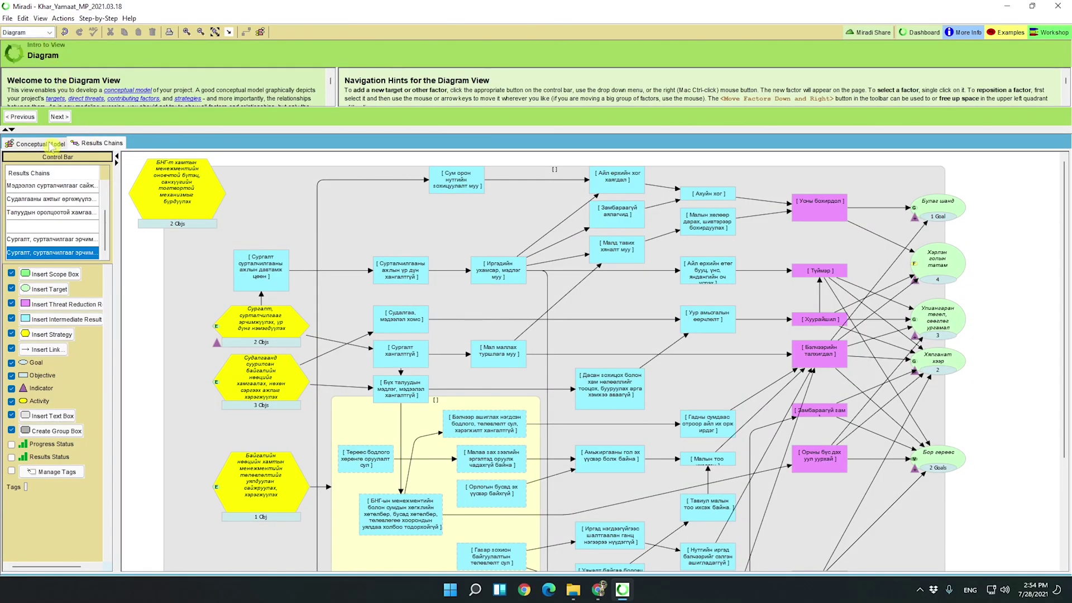
pyautogui.click(50, 146)
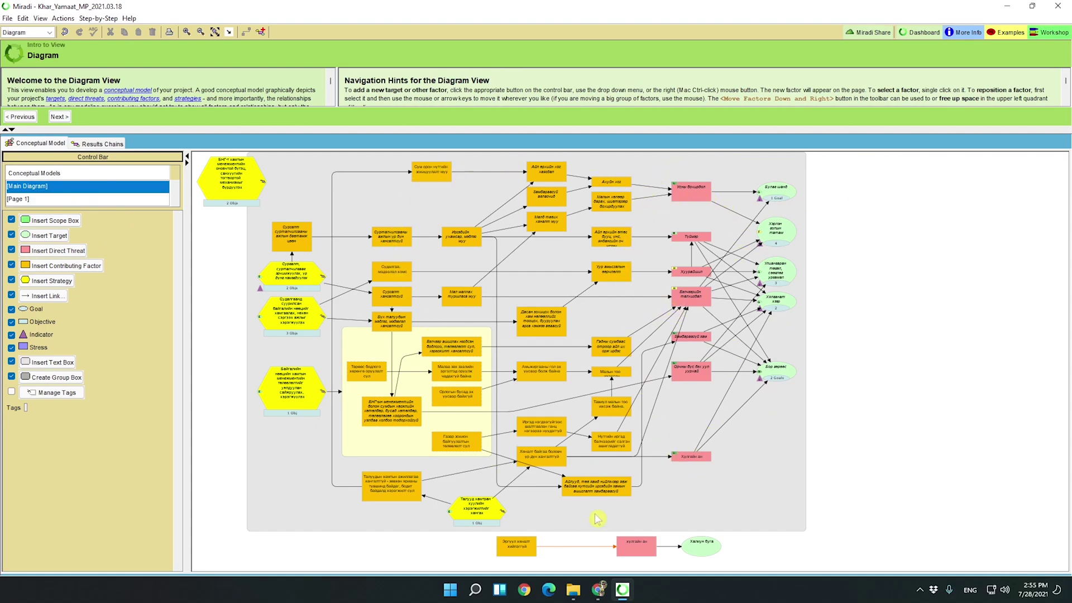
pyautogui.click(439, 396)
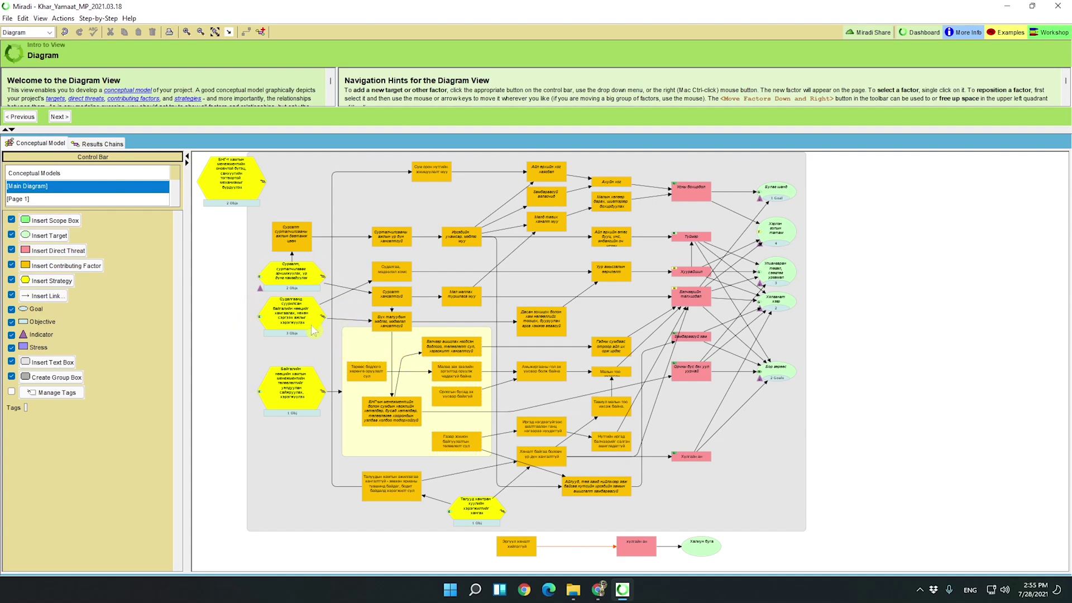
pyautogui.click(254, 371)
pyautogui.click(95, 240)
pyautogui.click(41, 252)
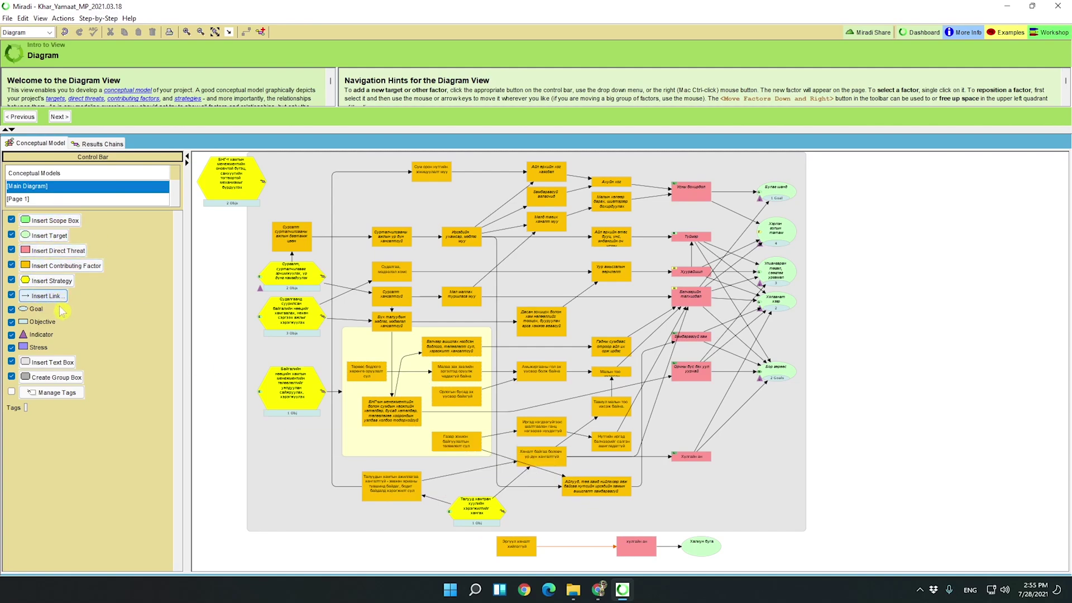
pyautogui.click(296, 239)
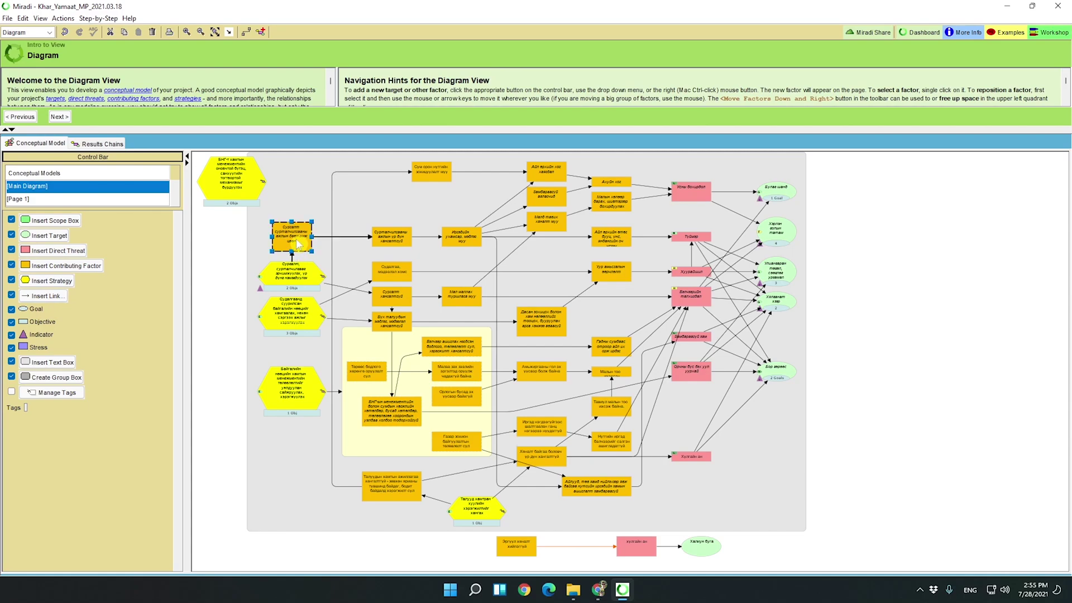
# Glance at Results Chains, return to the conceptual model, and select everything with Ctrl+A.
pyautogui.click(109, 145)
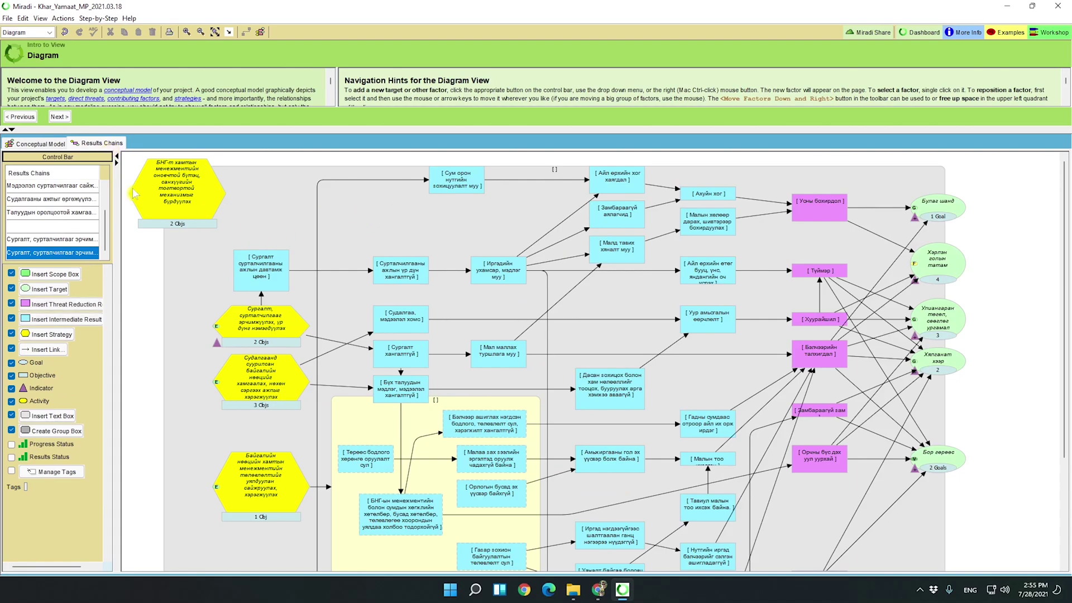
pyautogui.click(56, 145)
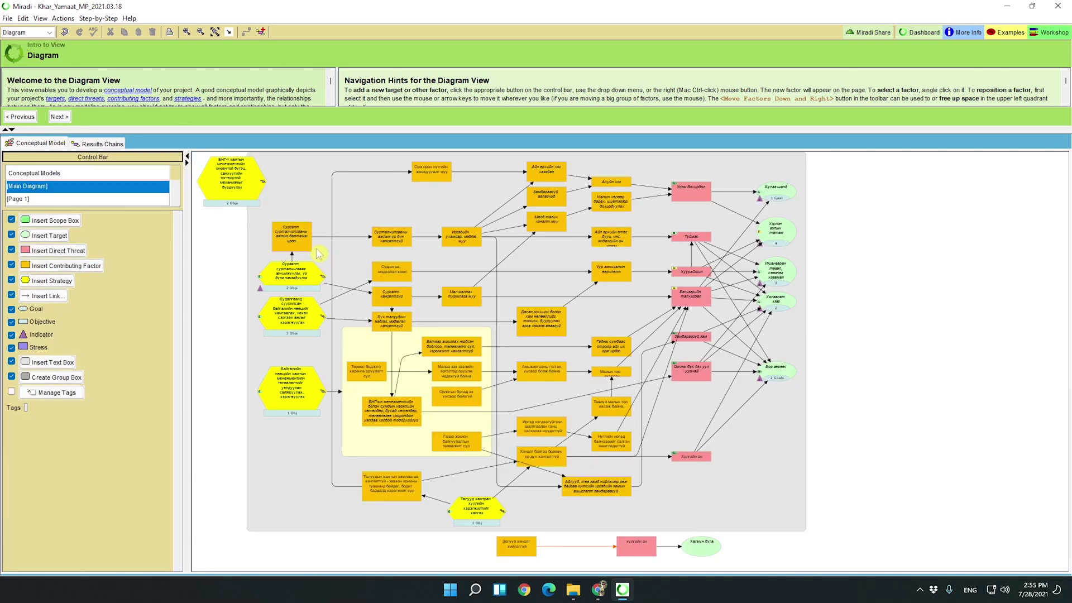
pyautogui.click(241, 185)
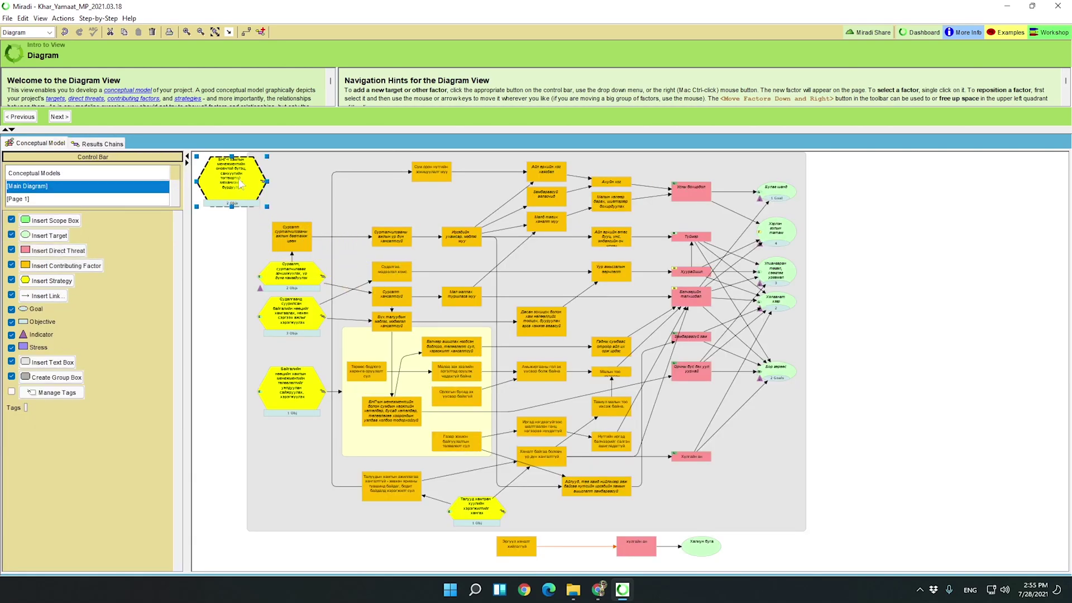
pyautogui.hotkey('ctrl', 'a')
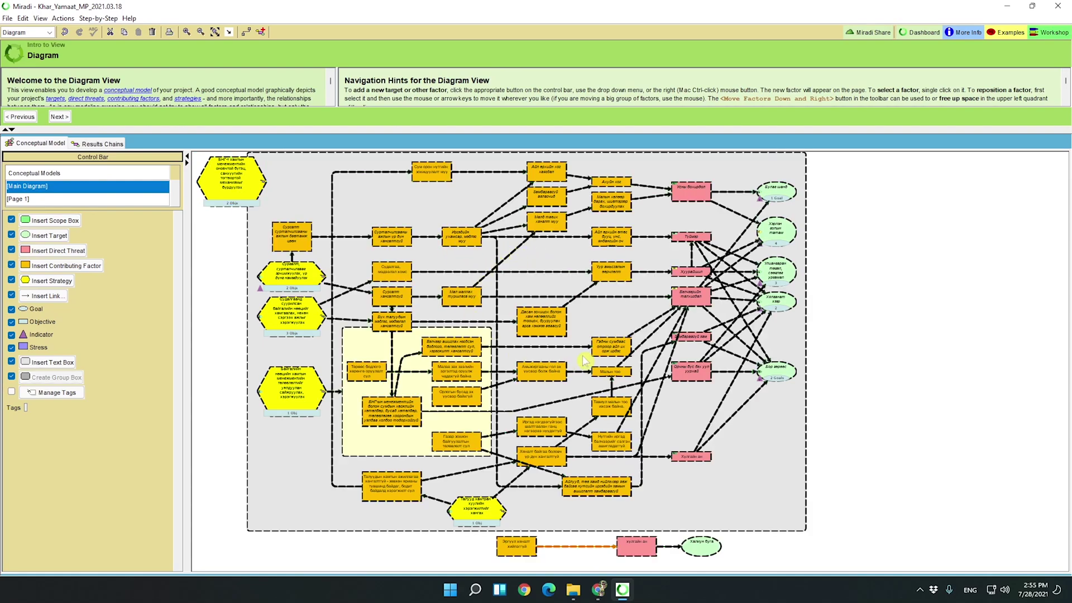
# Create a results chain from the selected conceptual model elements and zoom out twice to view it.
pyautogui.rightClick(290, 276)
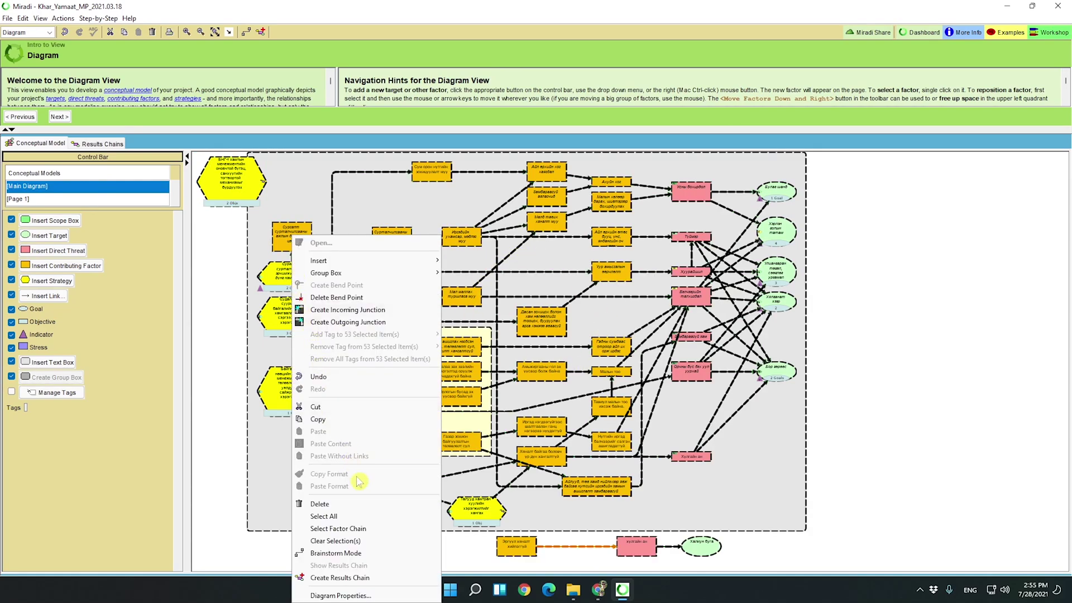
pyautogui.click(339, 578)
pyautogui.press('Escape')
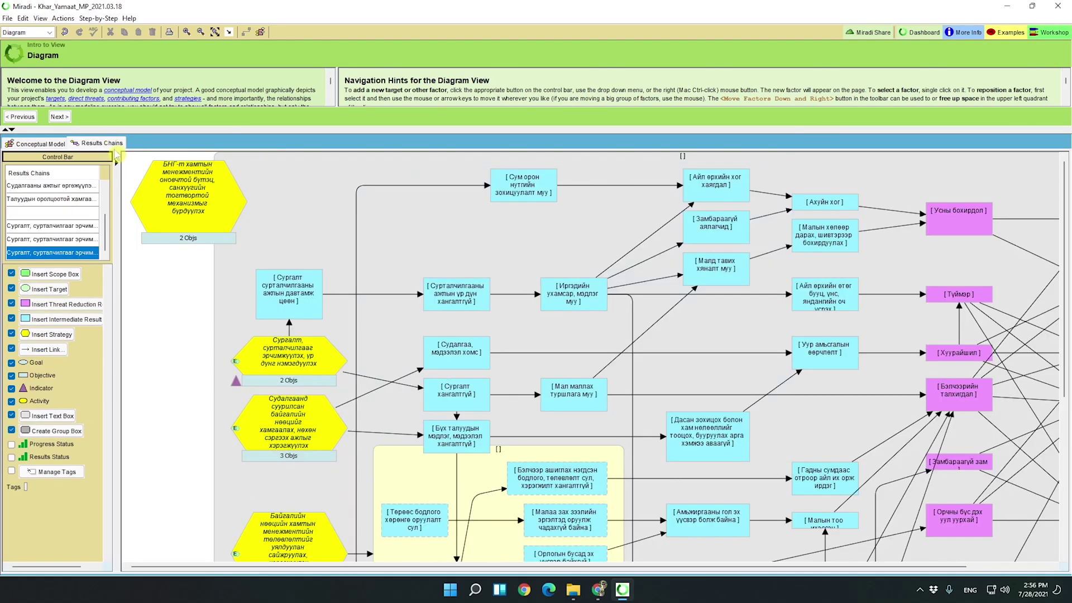
pyautogui.click(201, 32)
pyautogui.click(201, 32)
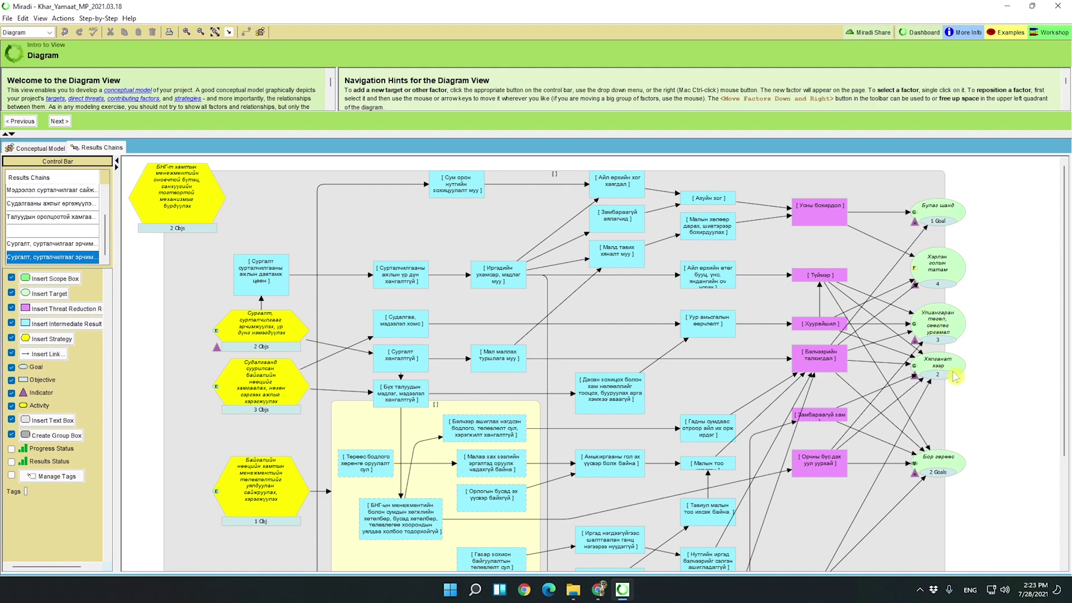
# Review the goals of targets Хэрлэн голын татам and Булаг шанд in Factor Properties, then close.
pyautogui.click(952, 268)
pyautogui.doubleClick(953, 267)
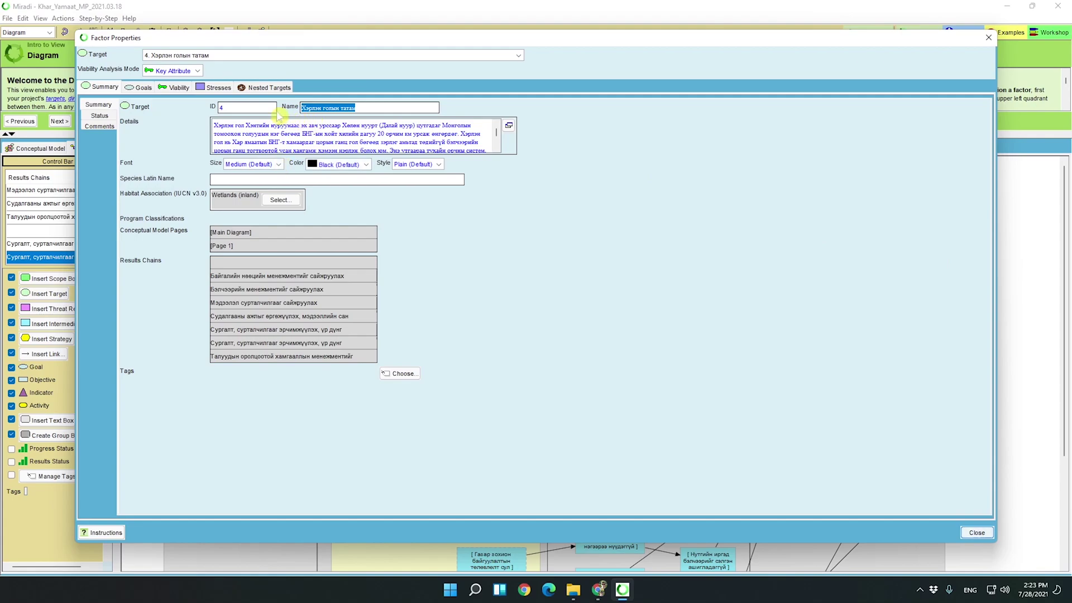
pyautogui.click(374, 107)
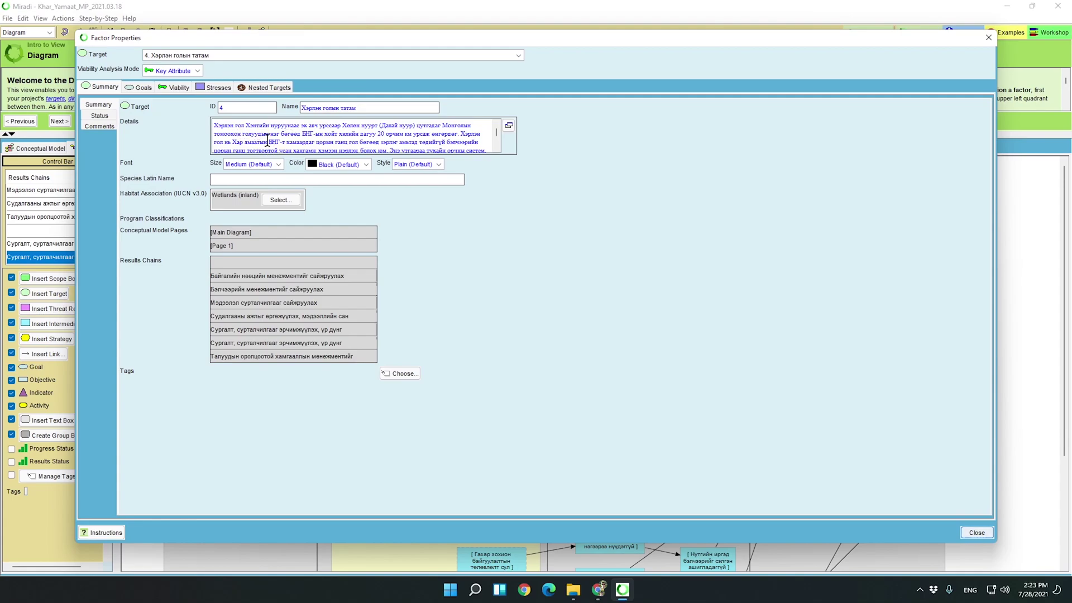
pyautogui.click(144, 88)
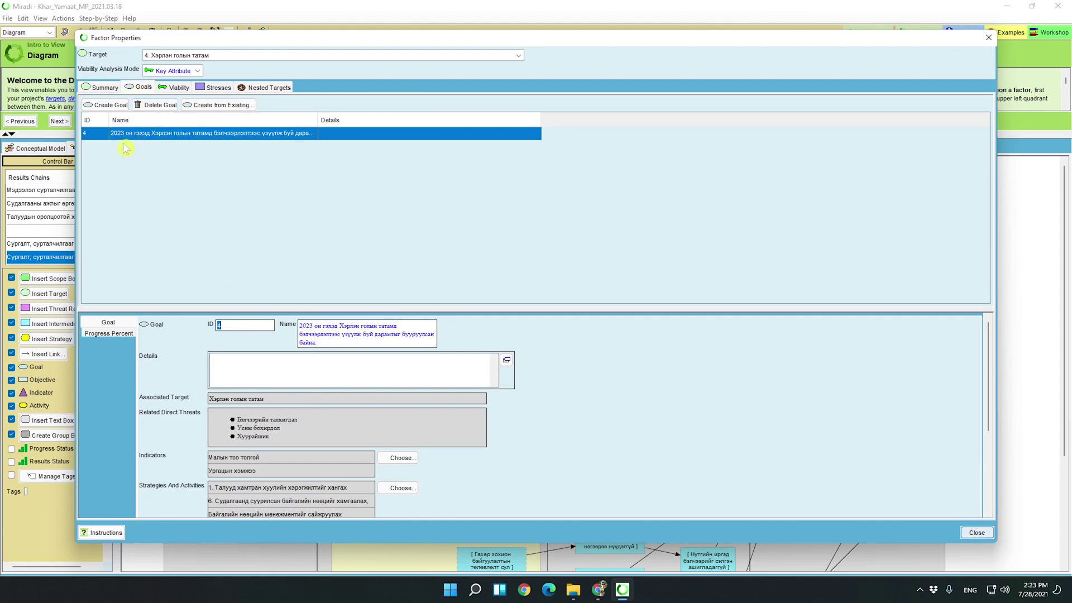
pyautogui.click(331, 343)
pyautogui.click(331, 343)
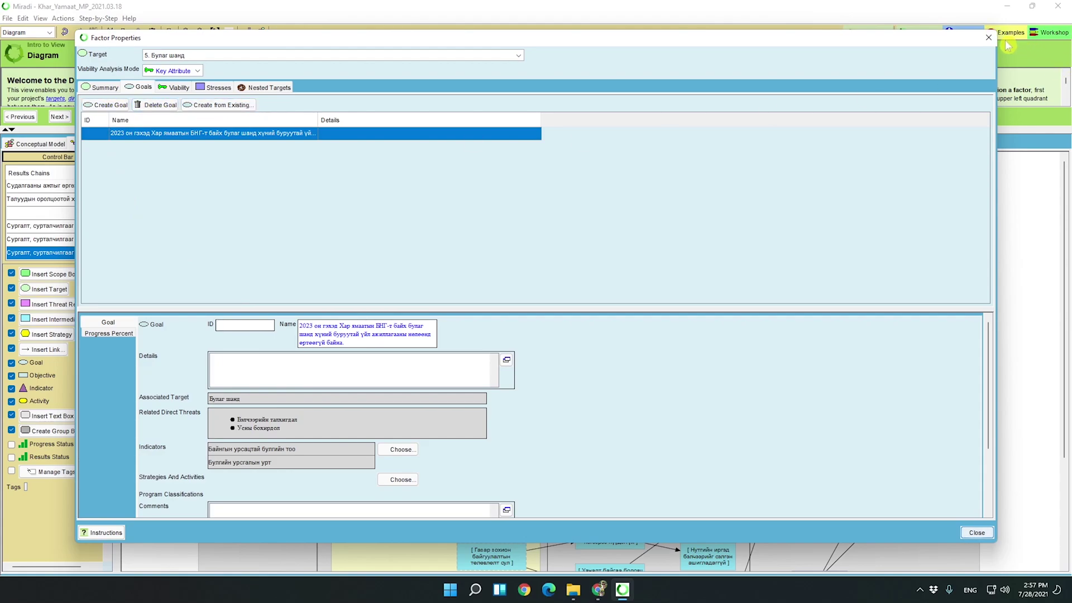
pyautogui.click(989, 37)
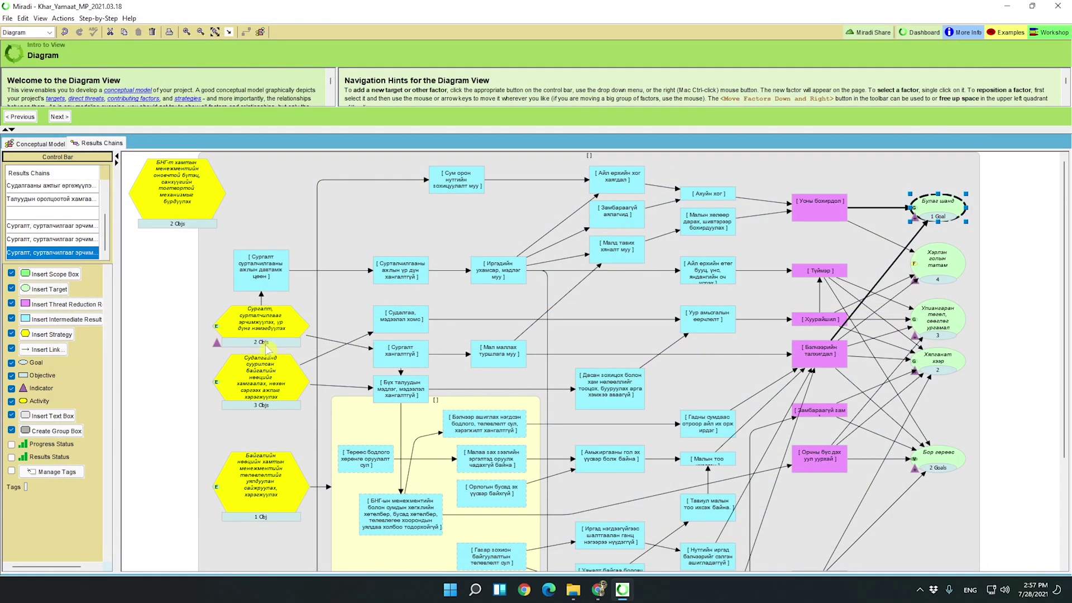
# Open the two-objective strategy's properties and review both of its objectives.
pyautogui.click(272, 323)
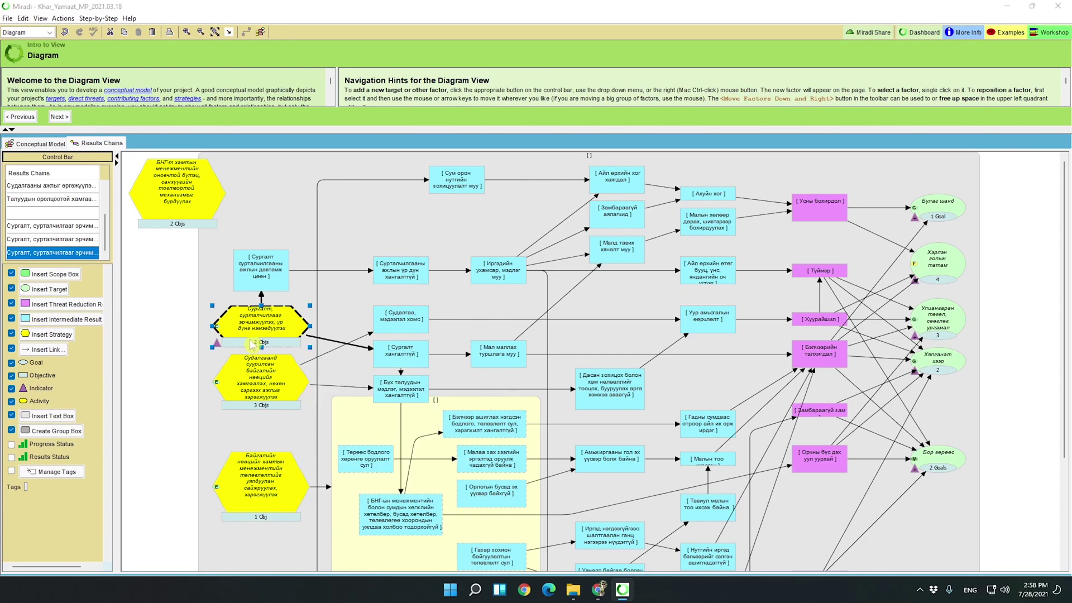
pyautogui.doubleClick(252, 345)
pyautogui.click(136, 138)
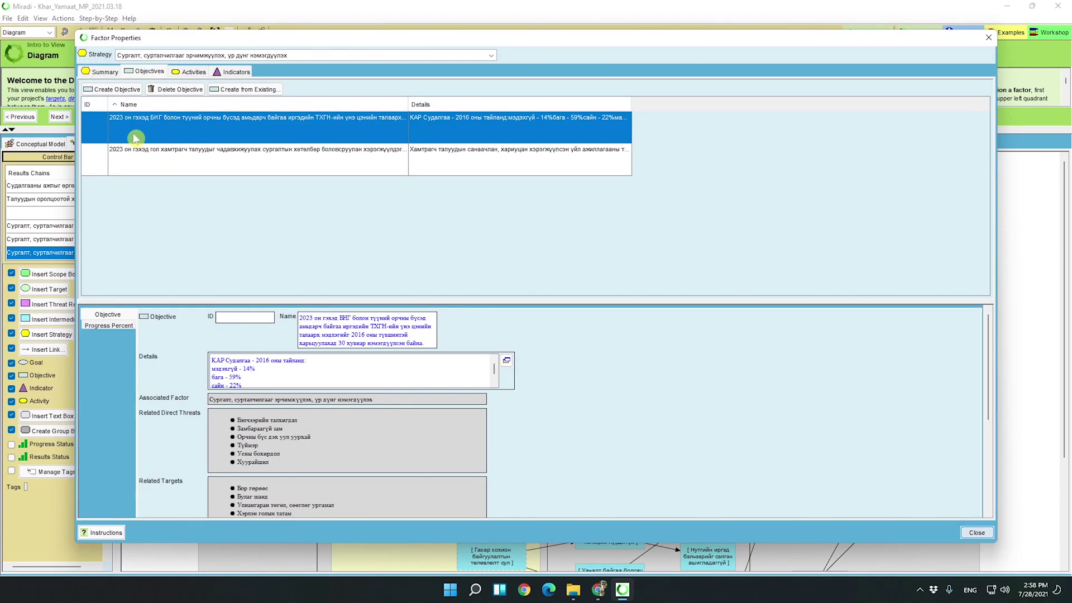
pyautogui.click(136, 164)
pyautogui.click(162, 121)
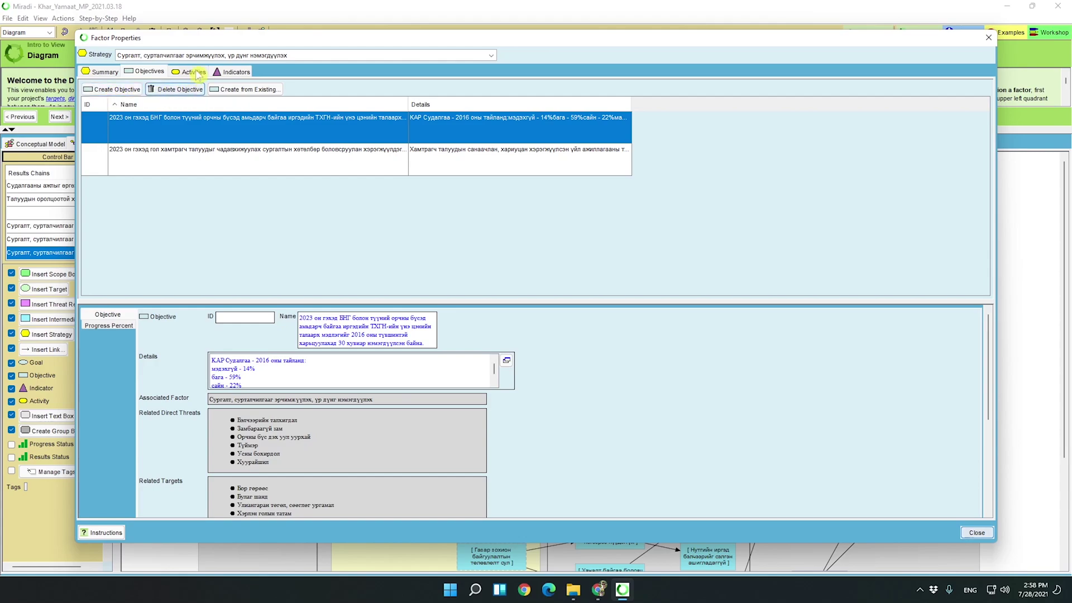
# Confirm the strategy has no activities, close its properties and deselect it.
pyautogui.click(190, 71)
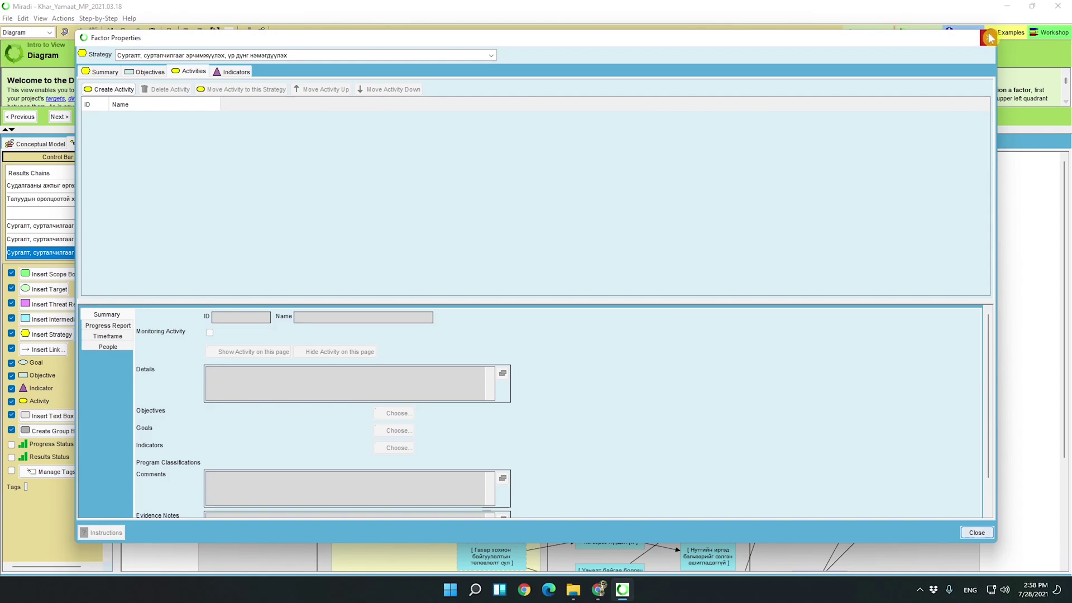
pyautogui.click(989, 38)
pyautogui.click(174, 330)
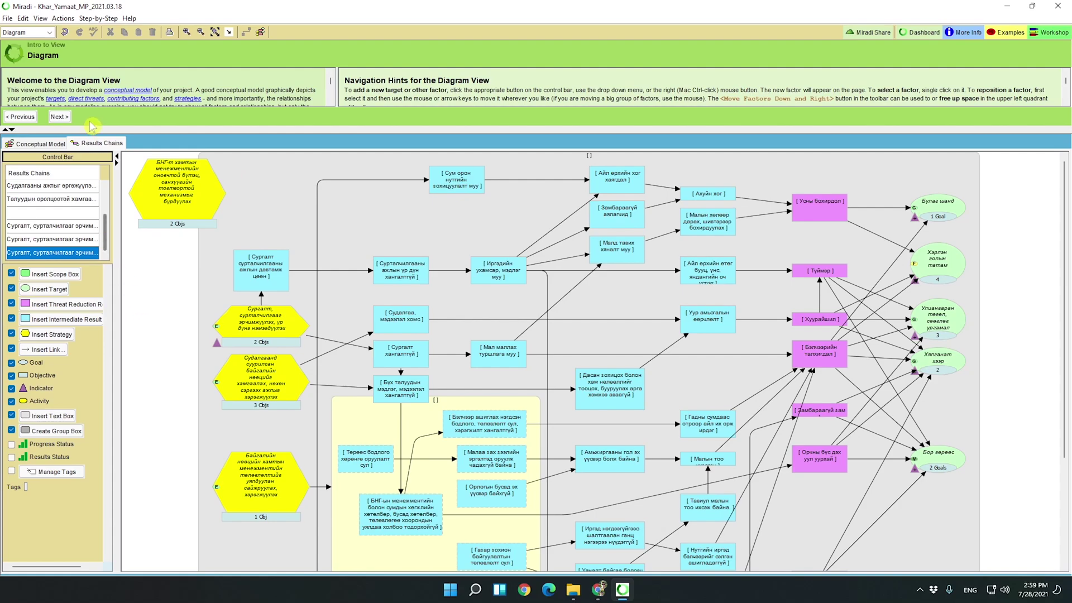
# Look over the JPEG, PNG and RTF export formats for the current page, then bring up the view list.
pyautogui.click(8, 19)
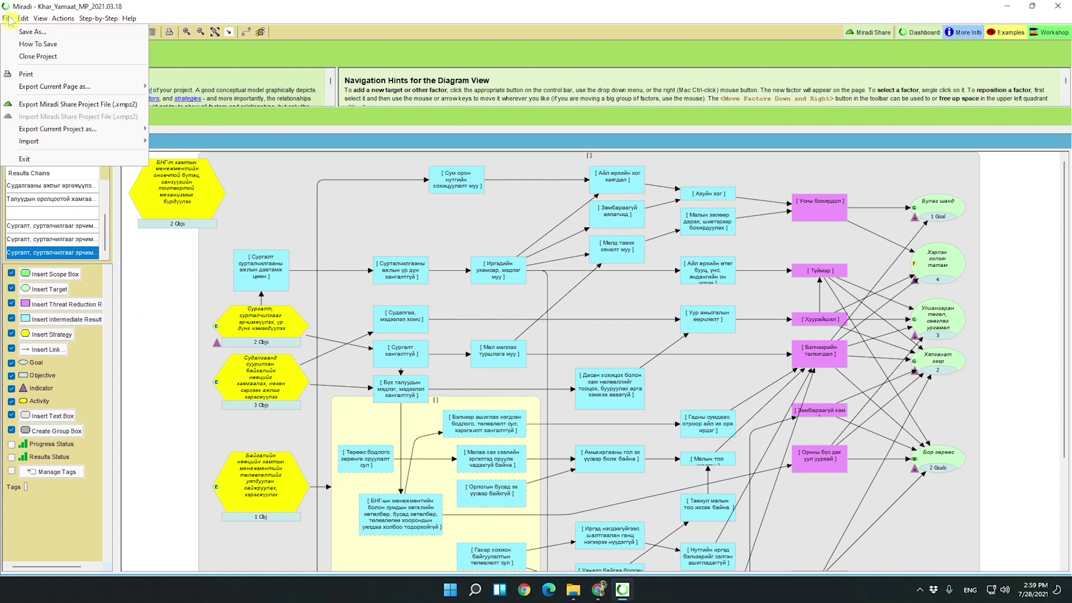
pyautogui.moveTo(21, 90)
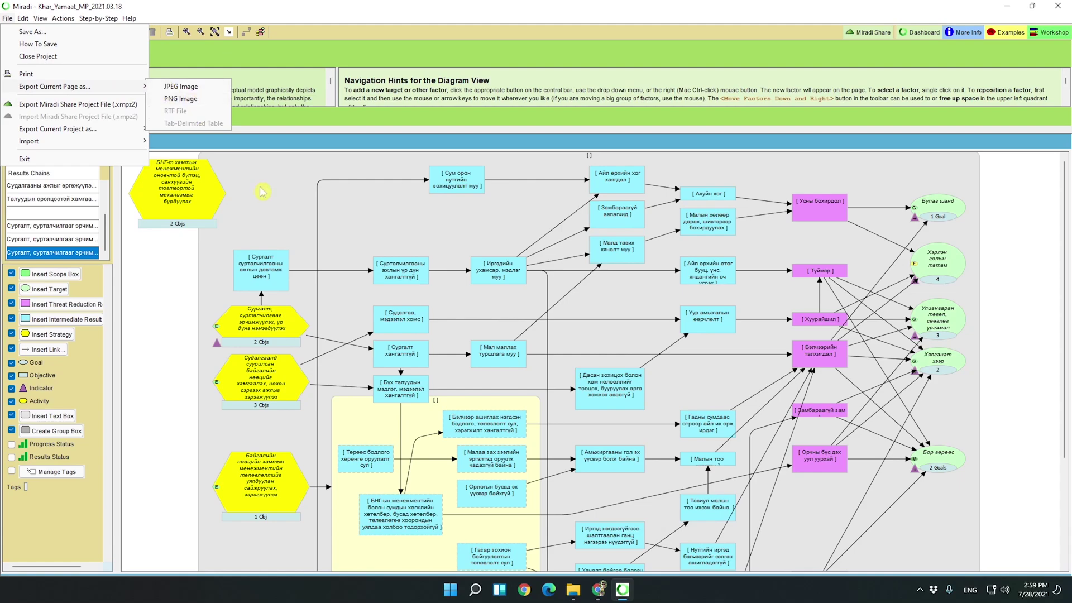
pyautogui.click(273, 193)
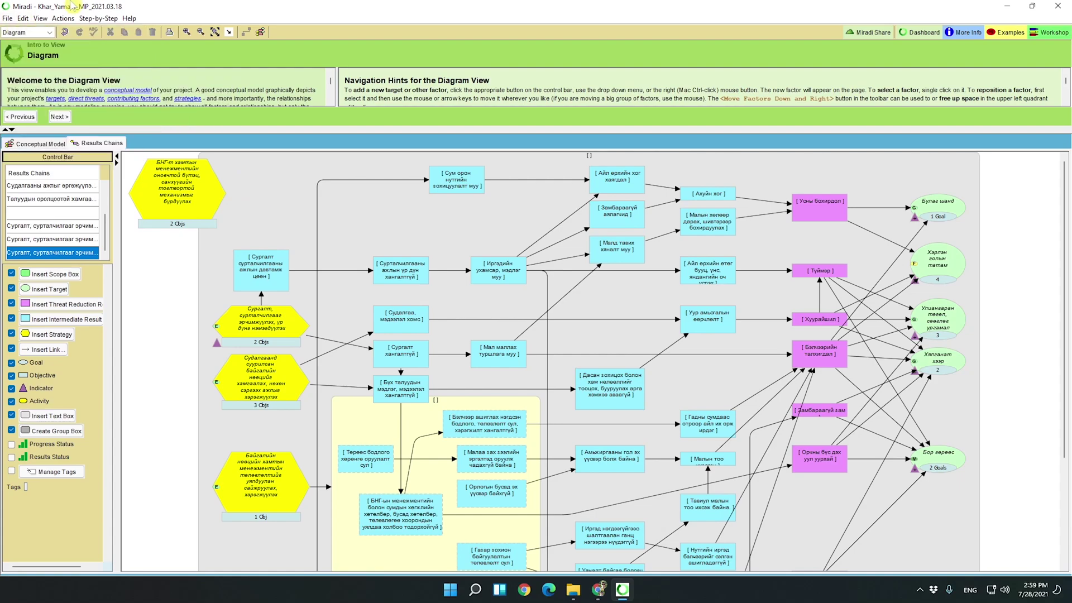
pyautogui.click(41, 34)
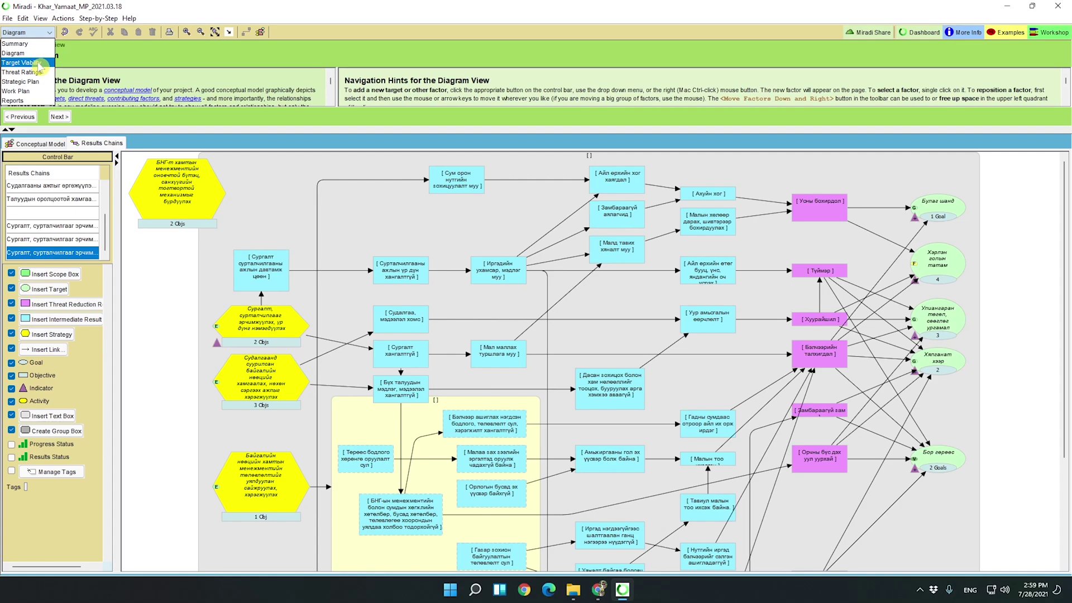
# Switch to Target Viability and expand Бор гөрөөс's Тархац нутаг indicator, inspecting its unit.
pyautogui.click(41, 63)
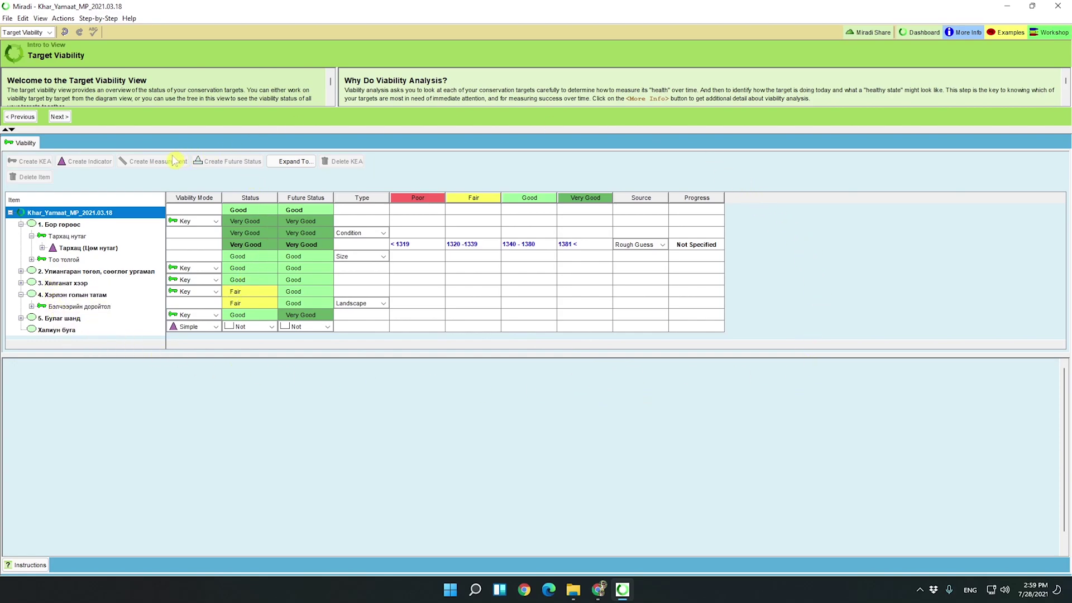
pyautogui.click(56, 225)
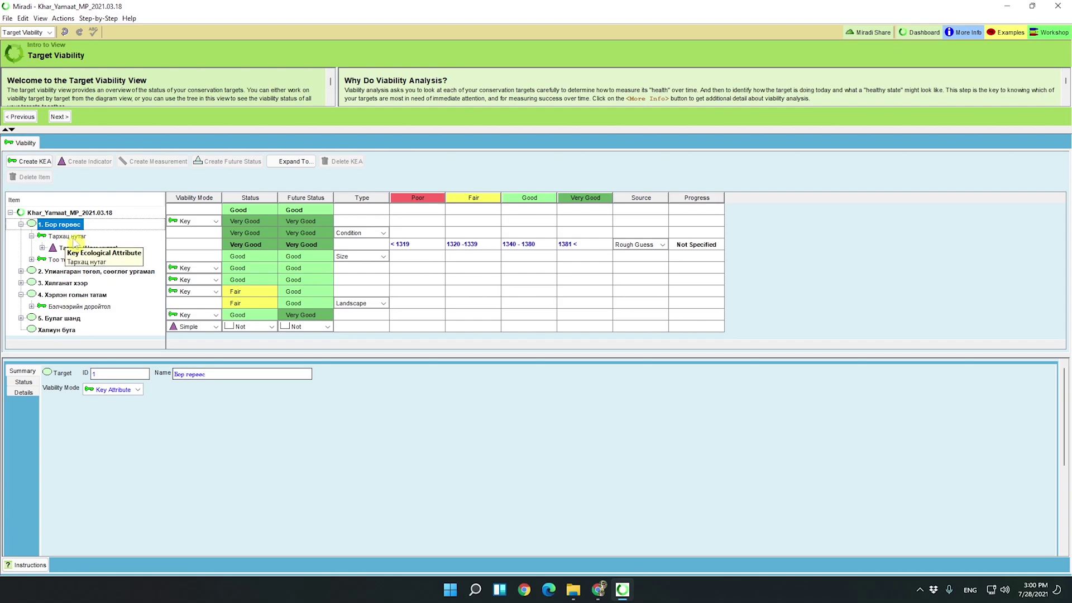
pyautogui.click(74, 238)
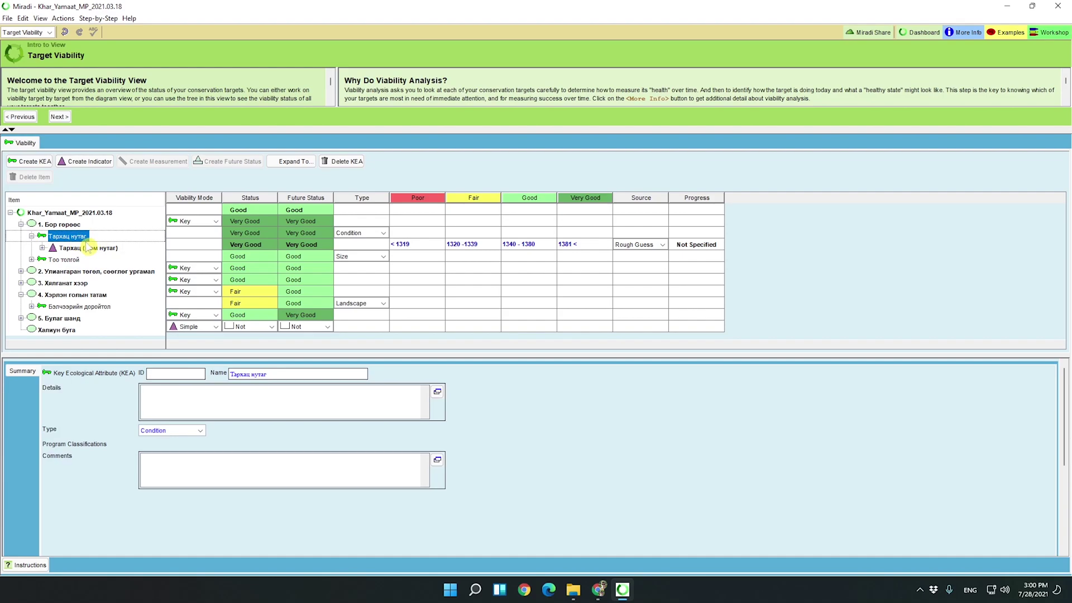
pyautogui.doubleClick(106, 250)
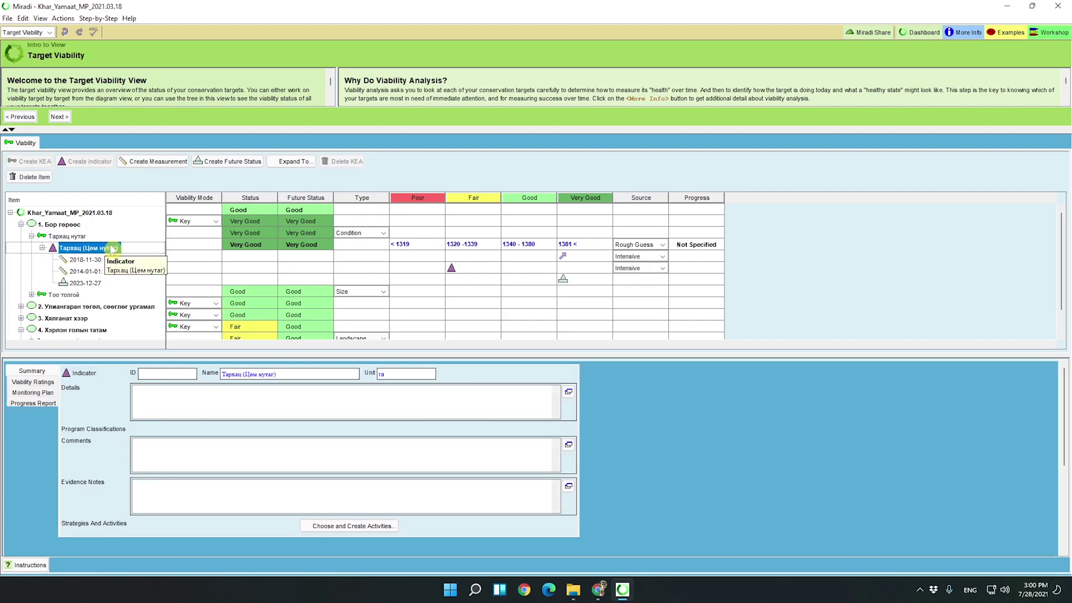
pyautogui.click(402, 372)
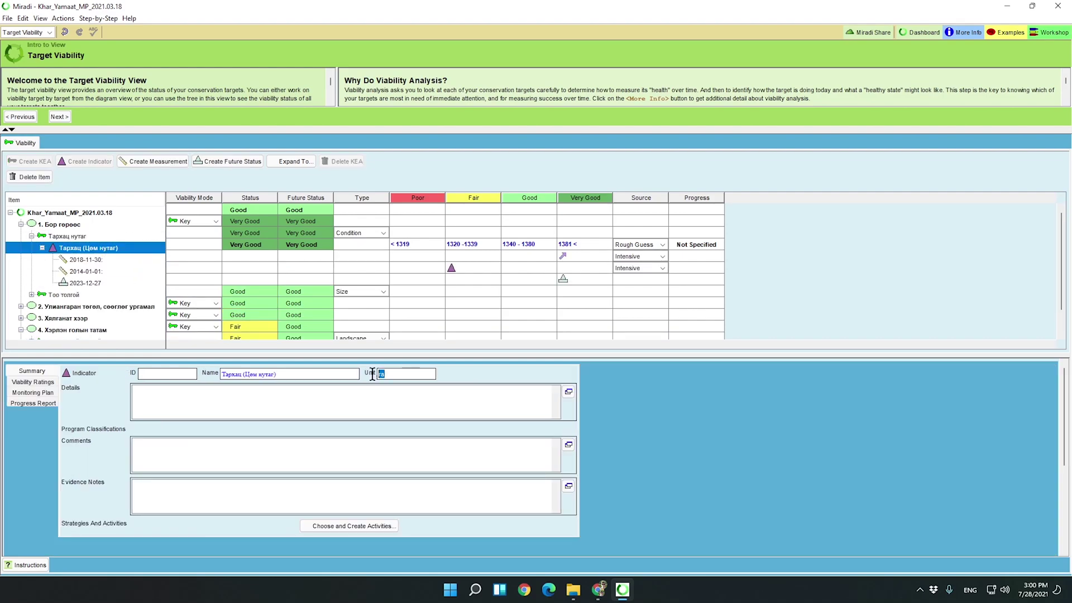
pyautogui.doubleClick(378, 373)
pyautogui.click(396, 371)
# Review the indicator's viability rating ranges and its 2014-01-01 and 2018-11-30 measurements.
pyautogui.click(44, 384)
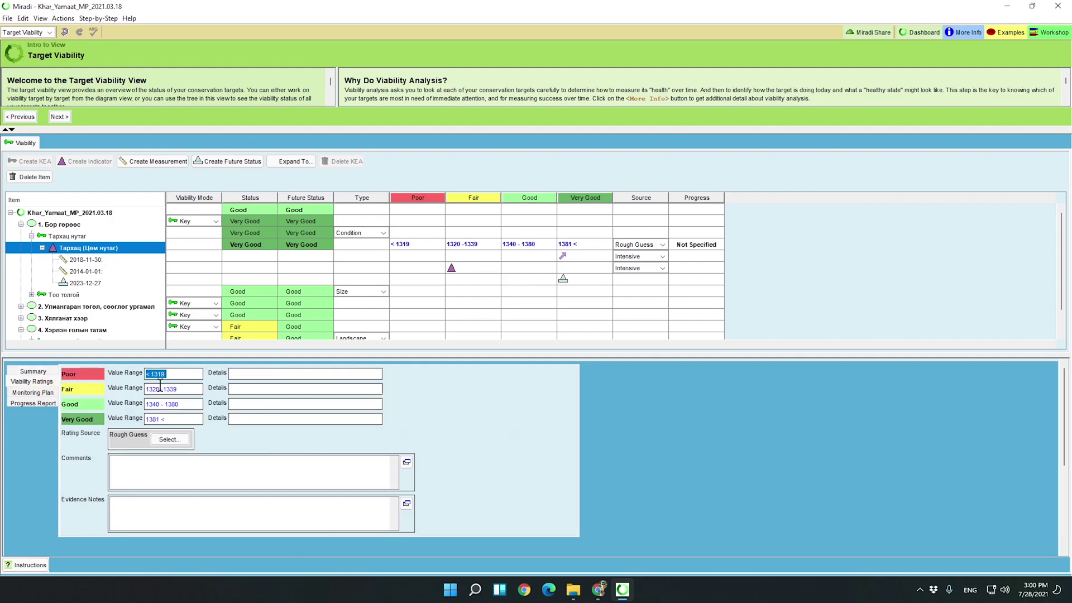
pyautogui.click(90, 272)
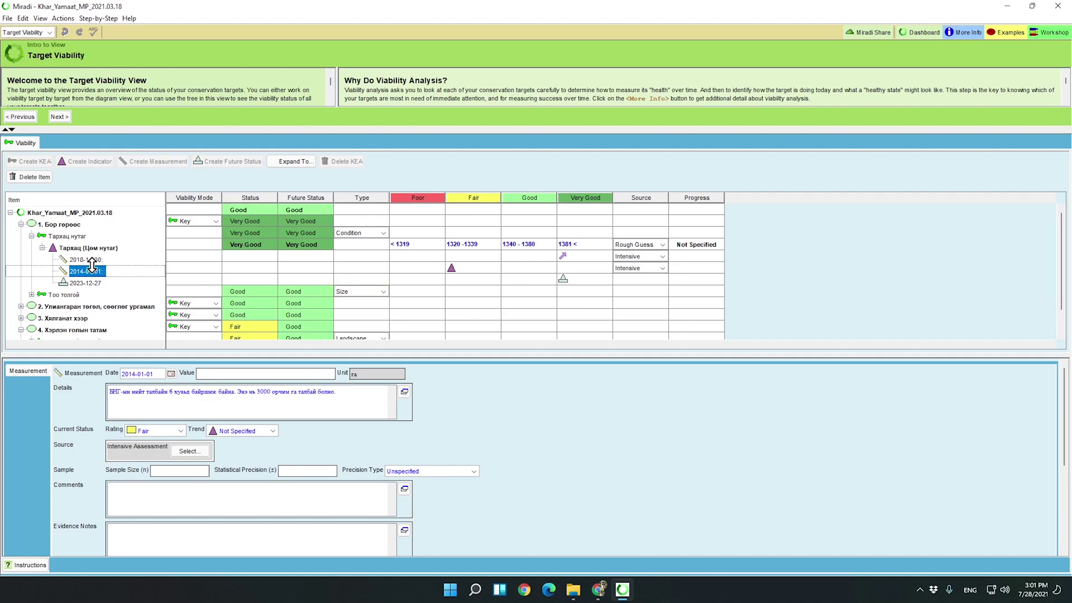
pyautogui.click(96, 260)
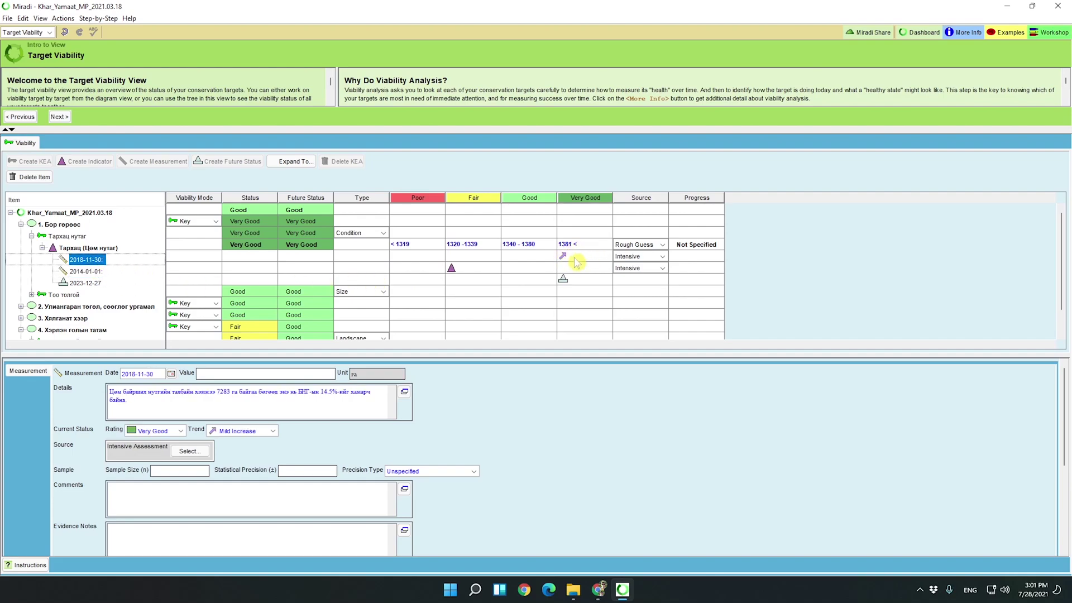
pyautogui.click(49, 33)
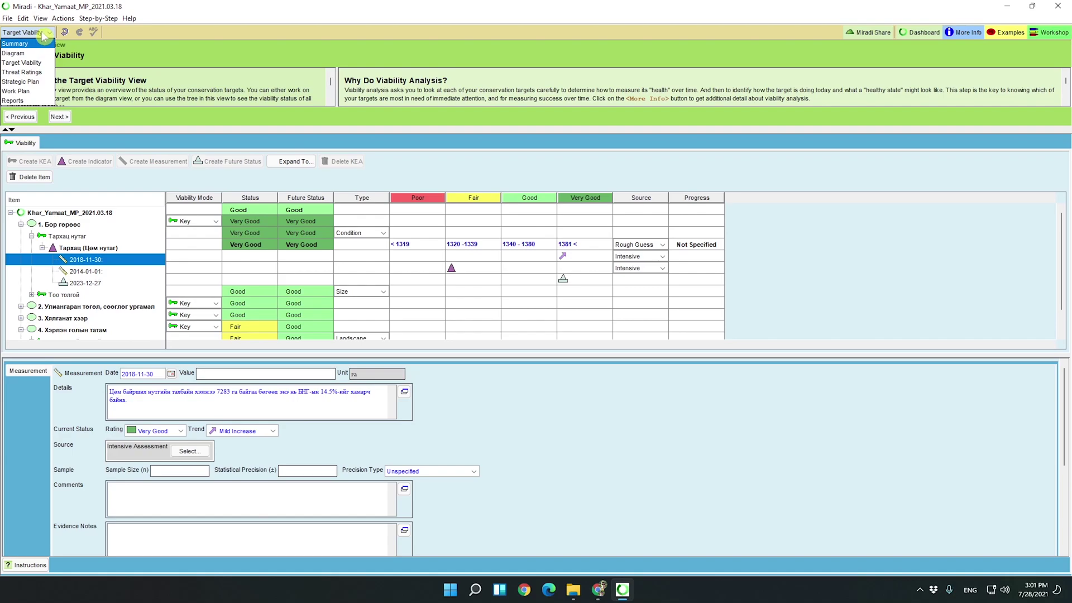
# Open Threat Ratings, try Stress Based Threat Rating Mode, then return to Simple mode.
pyautogui.click(25, 73)
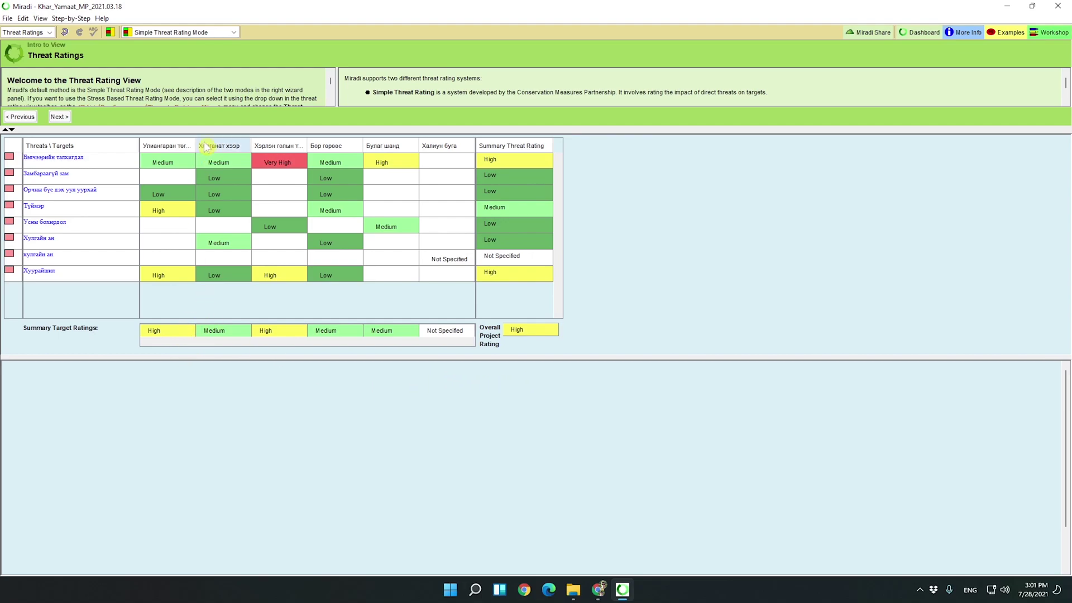
pyautogui.click(199, 35)
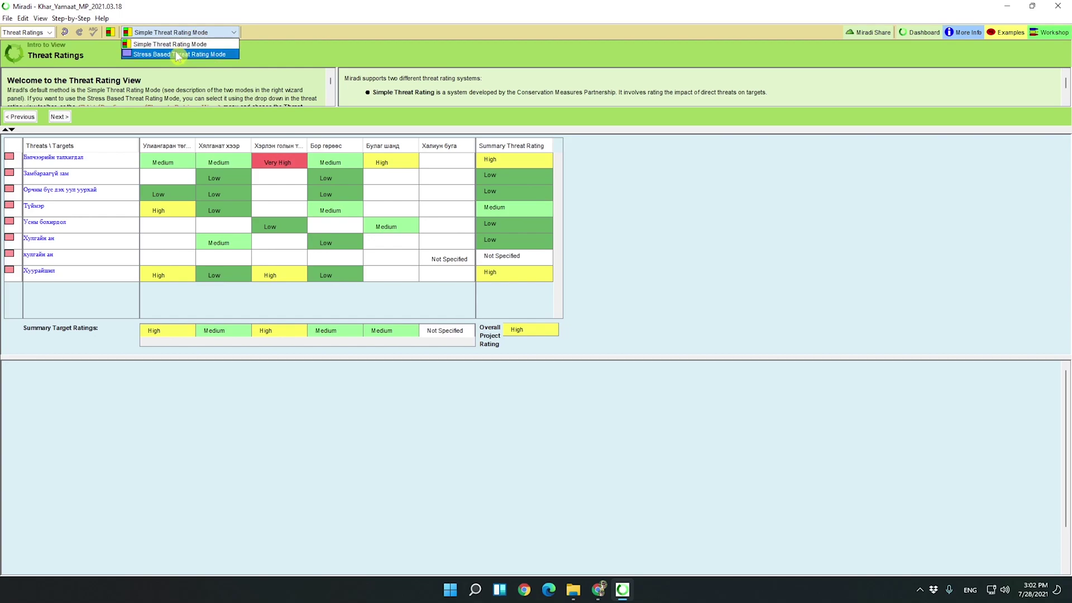
pyautogui.click(176, 51)
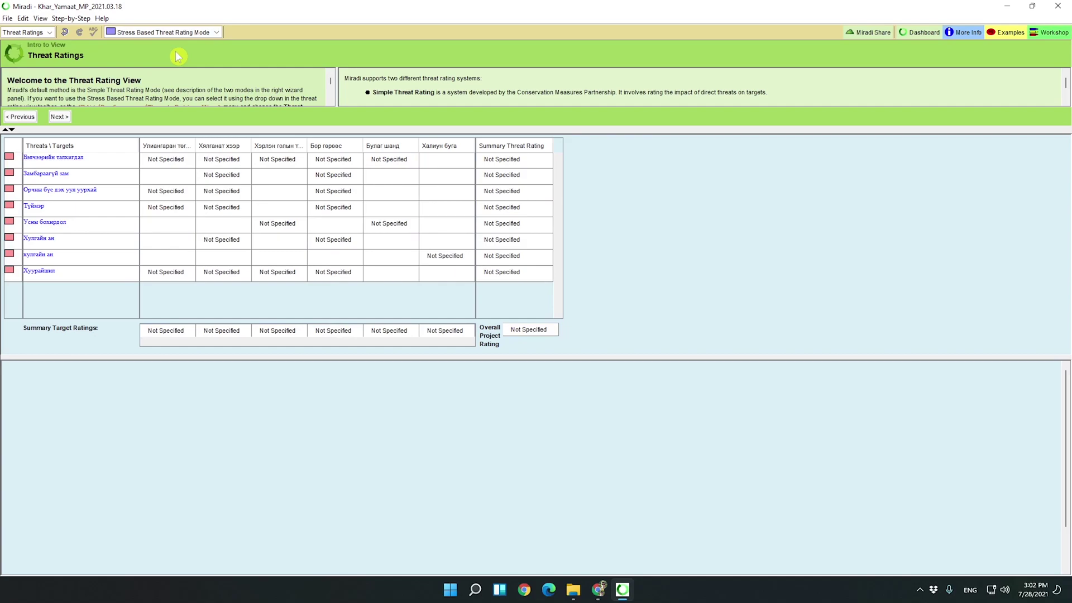
pyautogui.click(190, 33)
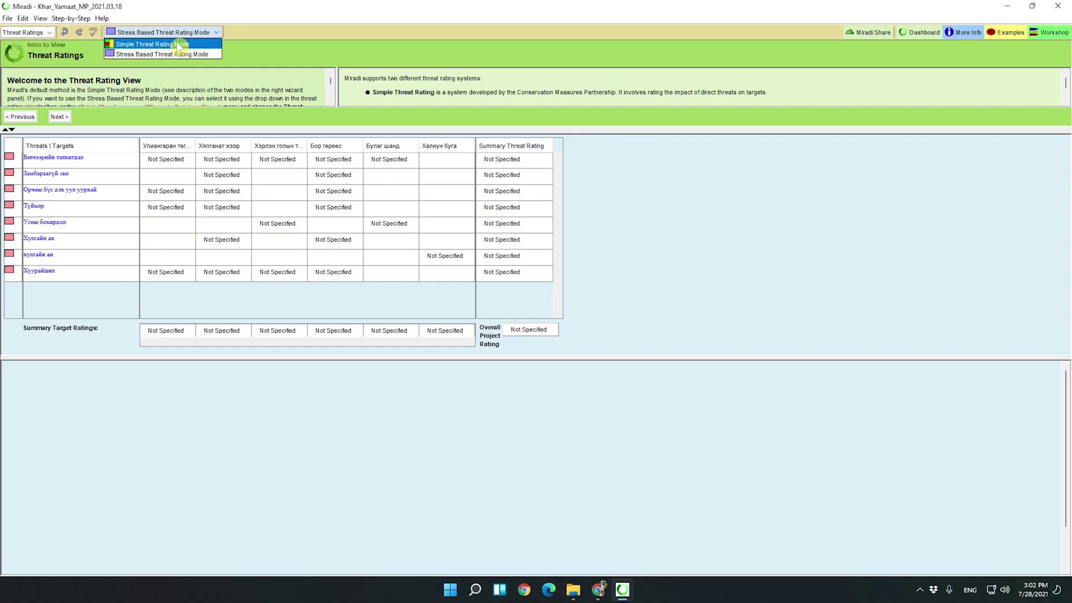
pyautogui.click(179, 45)
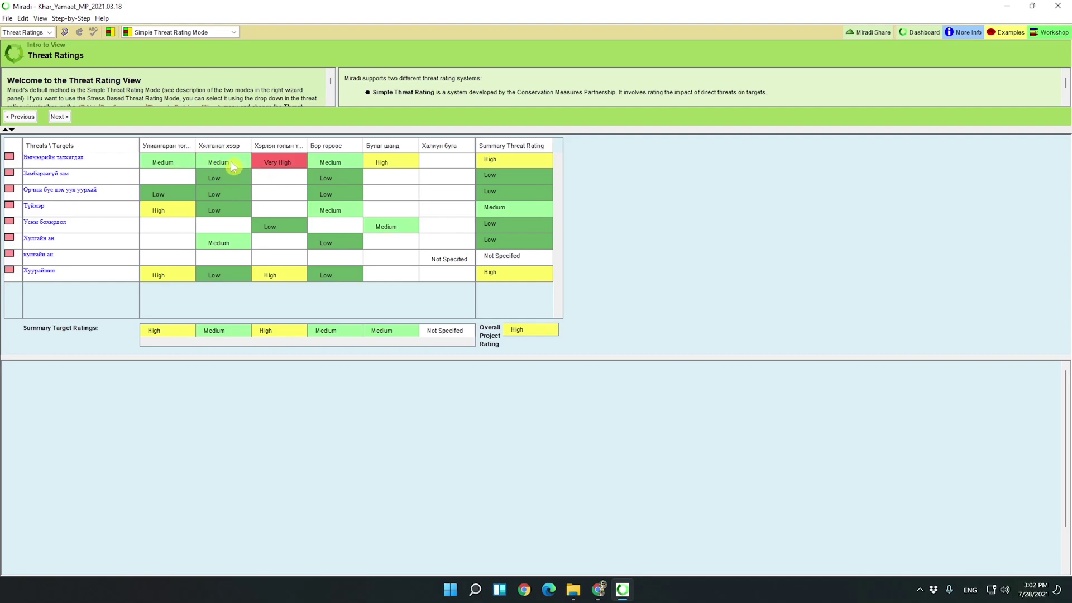
# Select the Very High rating on Хэрлэн голын татам and read its Scope, Severity and Irreversibility definitions.
pyautogui.click(283, 165)
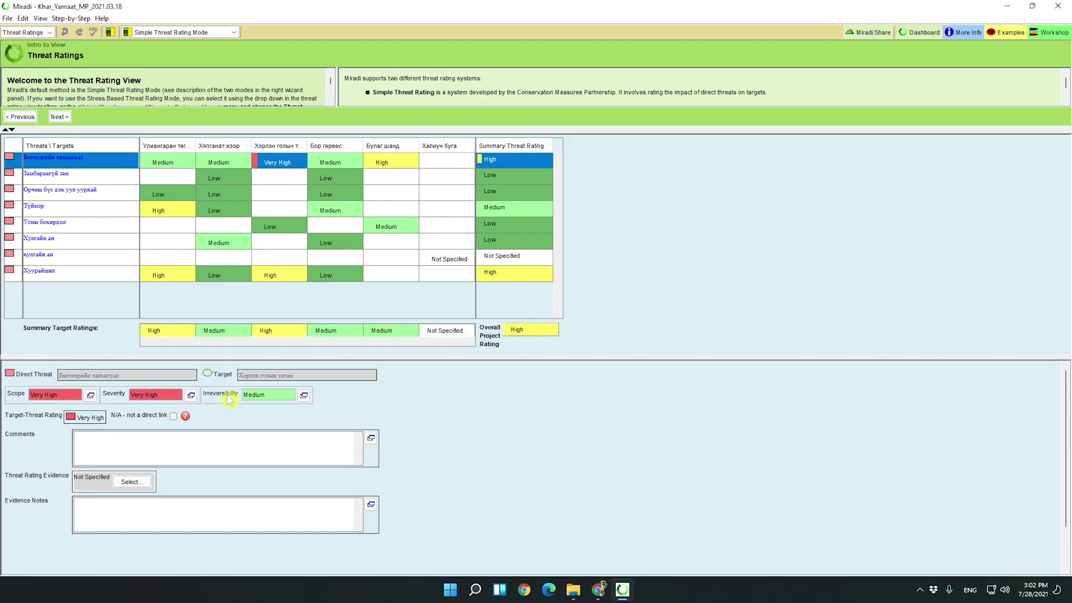
pyautogui.click(91, 396)
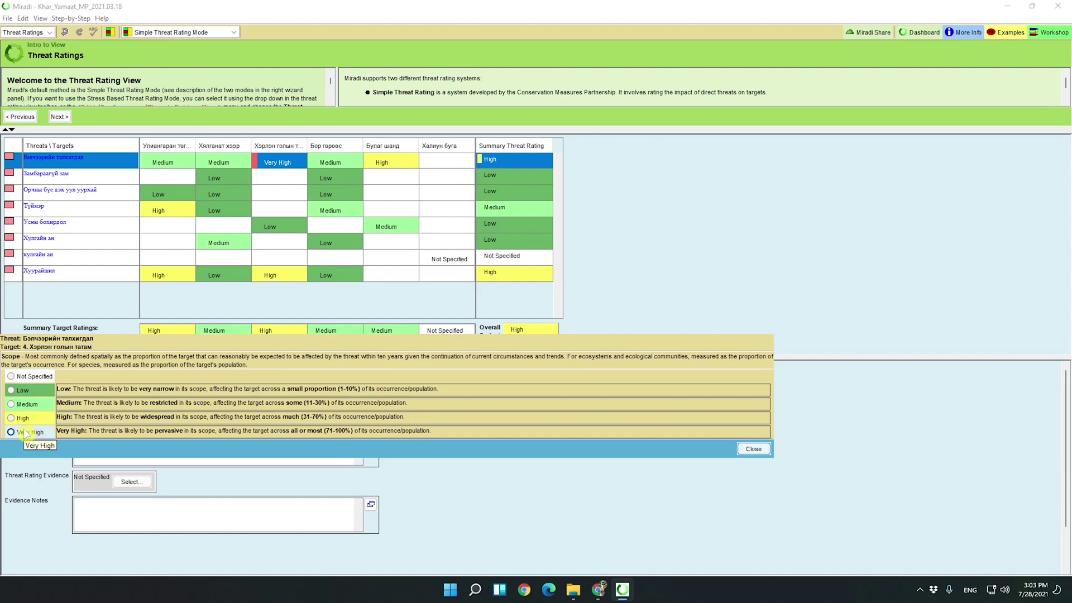
pyautogui.click(757, 448)
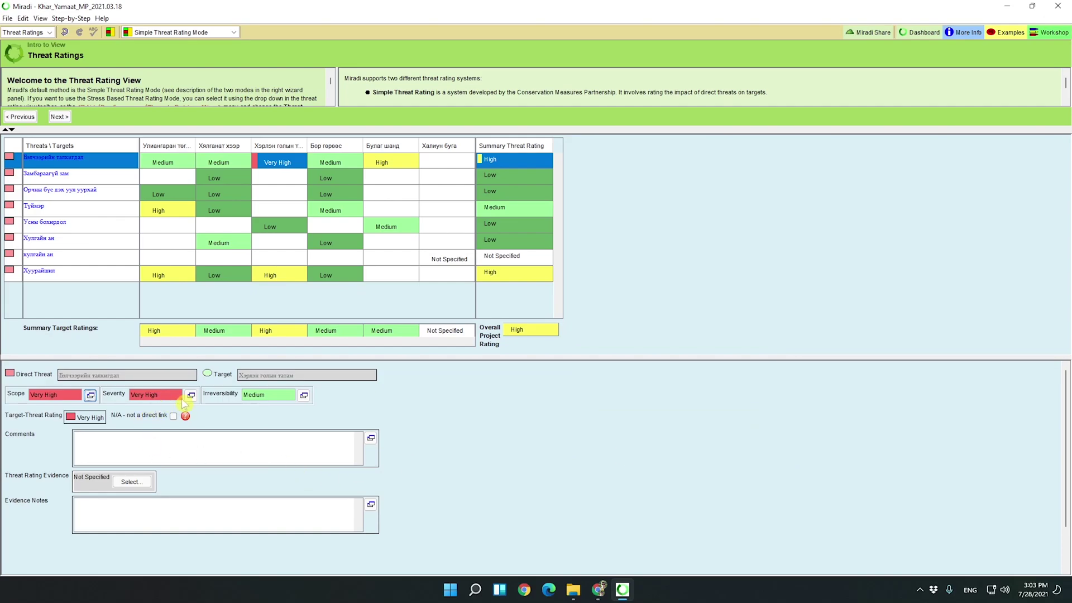
pyautogui.click(191, 395)
pyautogui.click(753, 455)
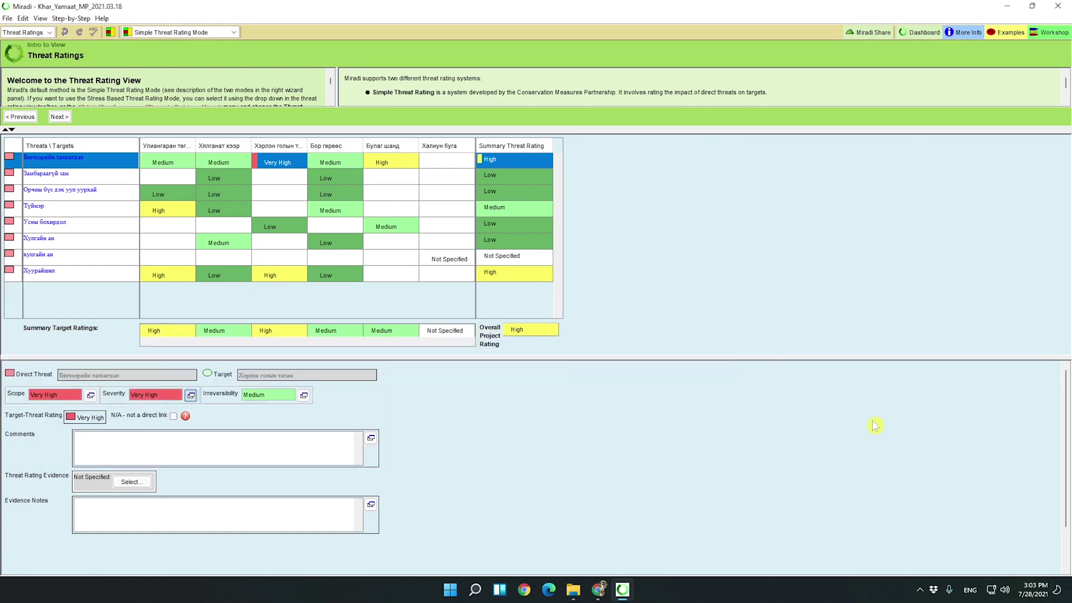
pyautogui.click(305, 396)
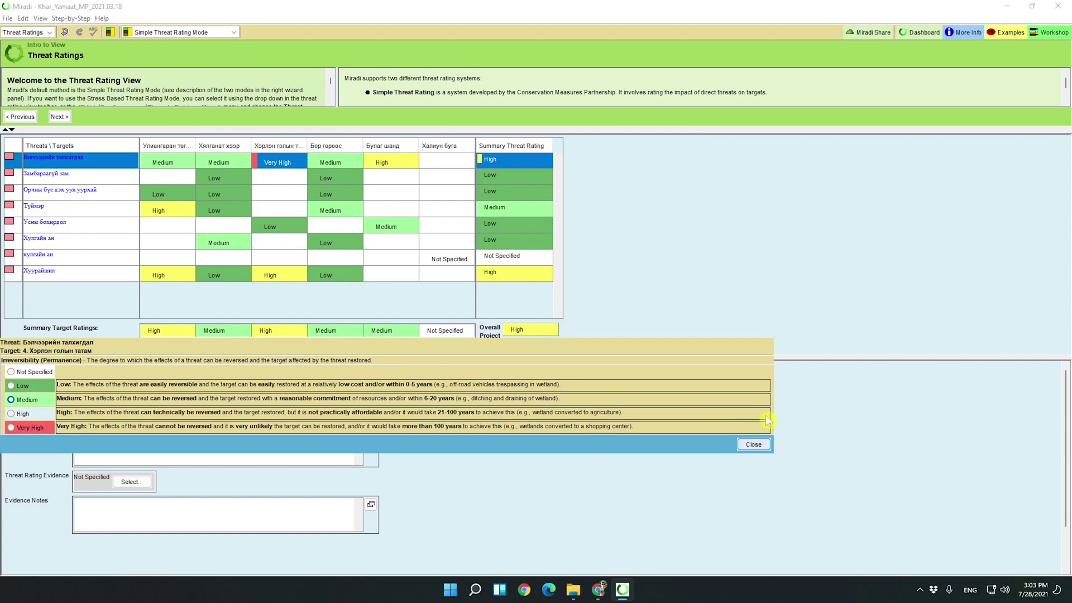
pyautogui.click(905, 443)
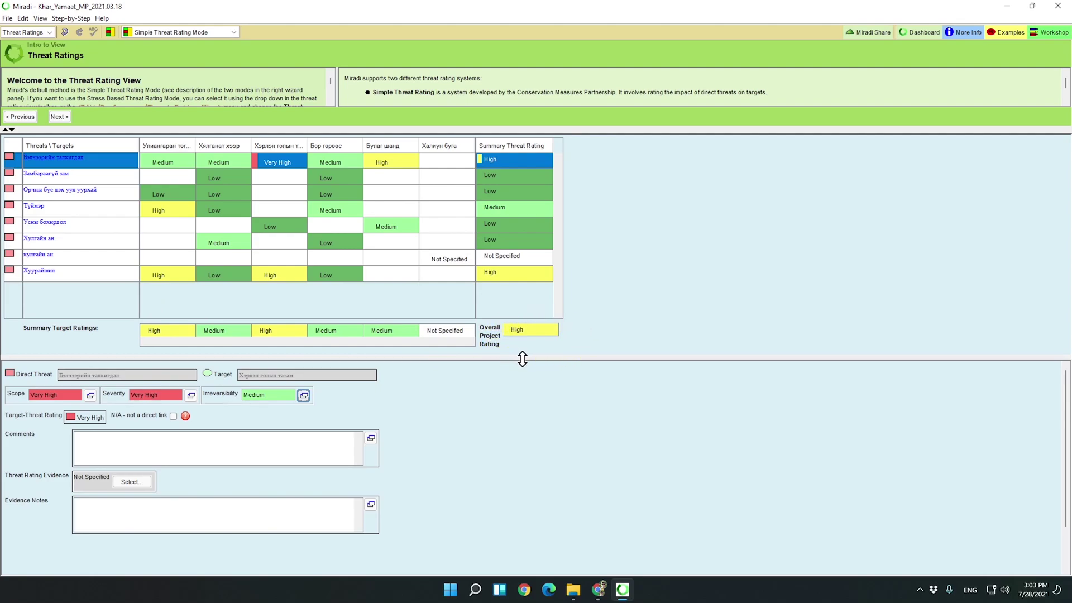
# Switch to Strategic Plan and browse the Action Plan, Goals, Custom and People tabs, ending on Custom.
pyautogui.click(28, 32)
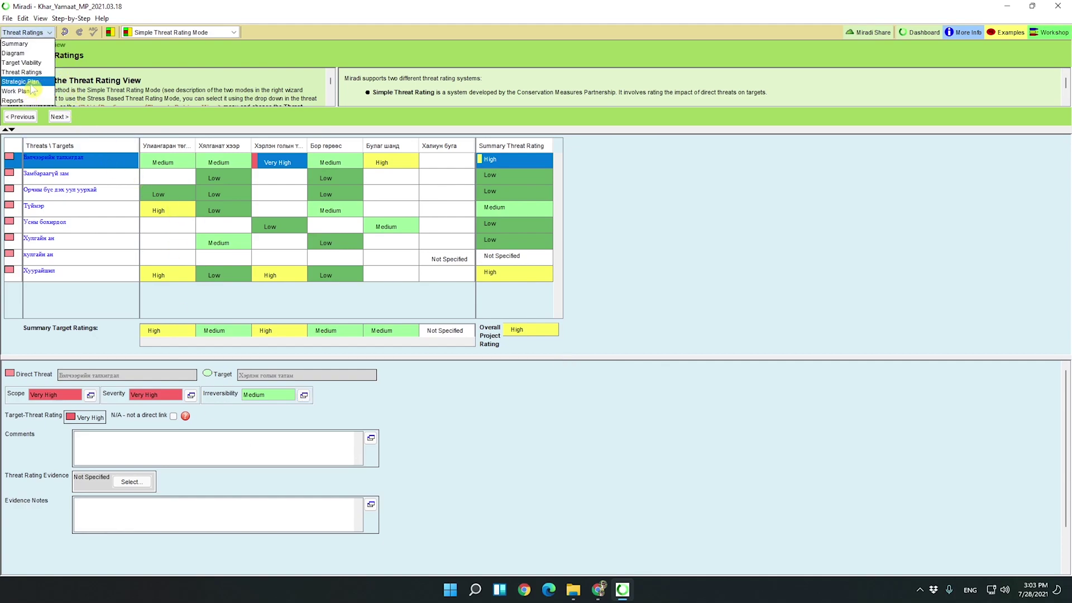
pyautogui.click(31, 89)
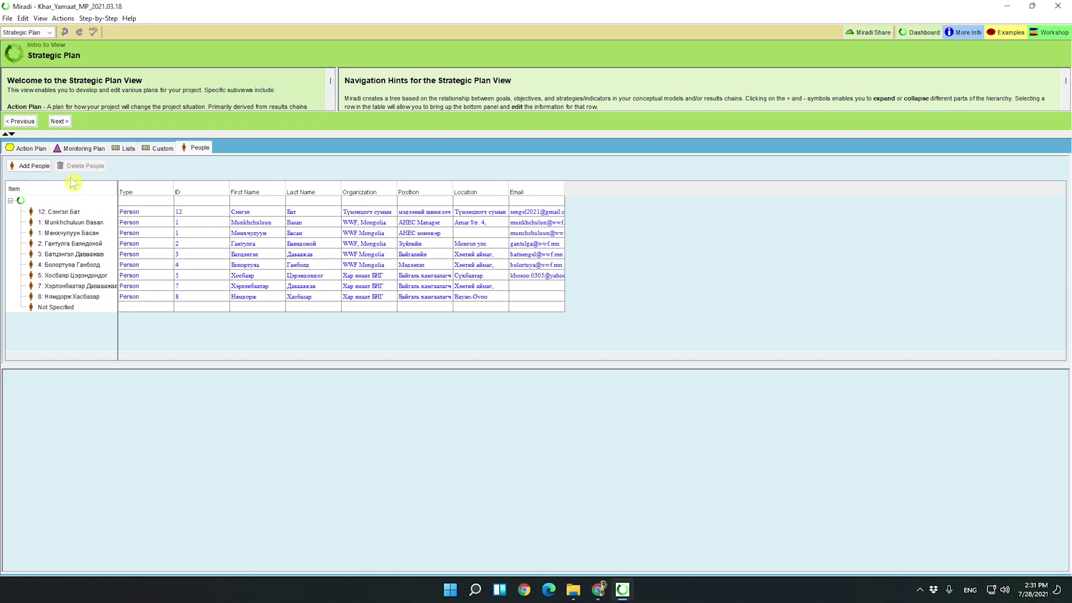
pyautogui.click(33, 149)
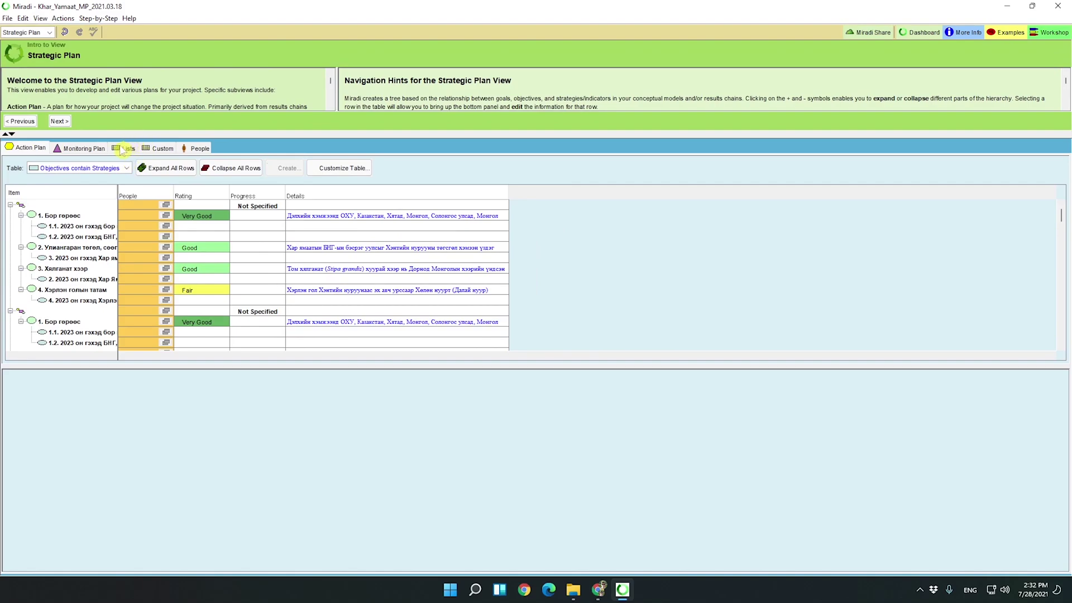
pyautogui.click(123, 148)
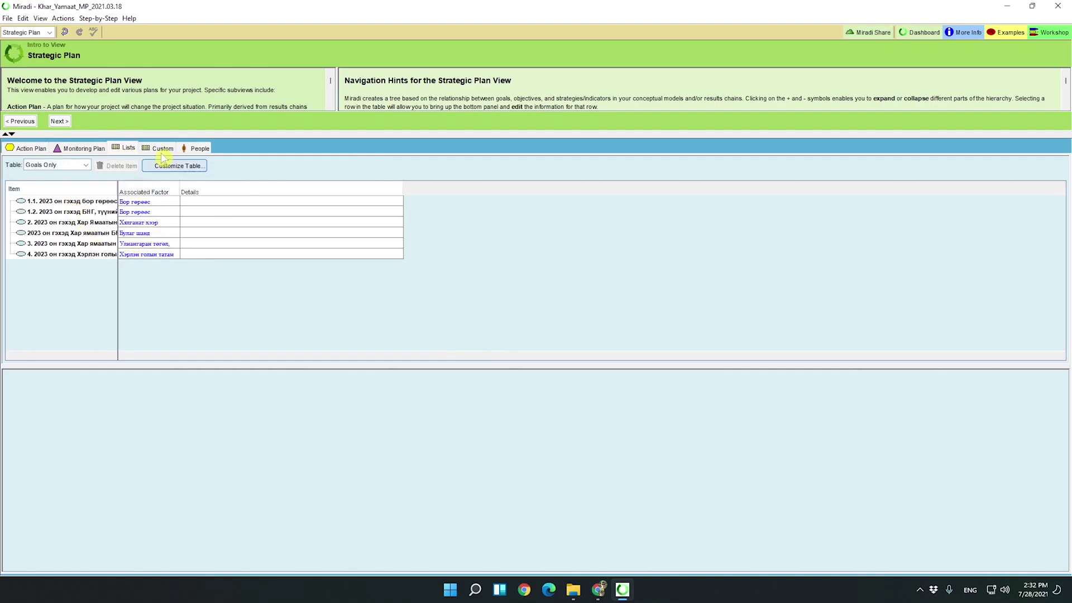
pyautogui.click(162, 149)
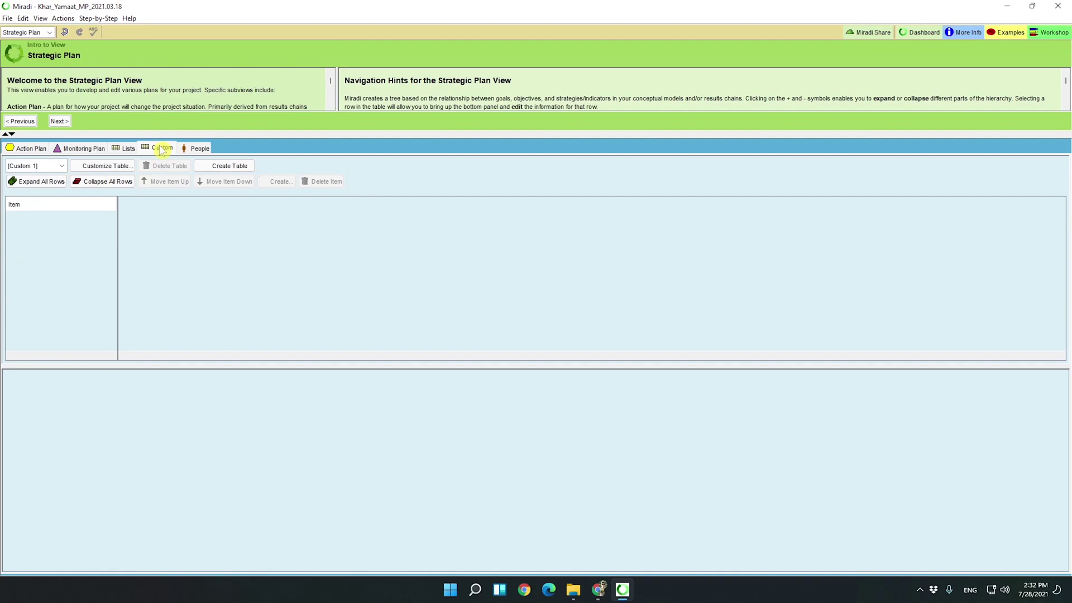
pyautogui.click(198, 150)
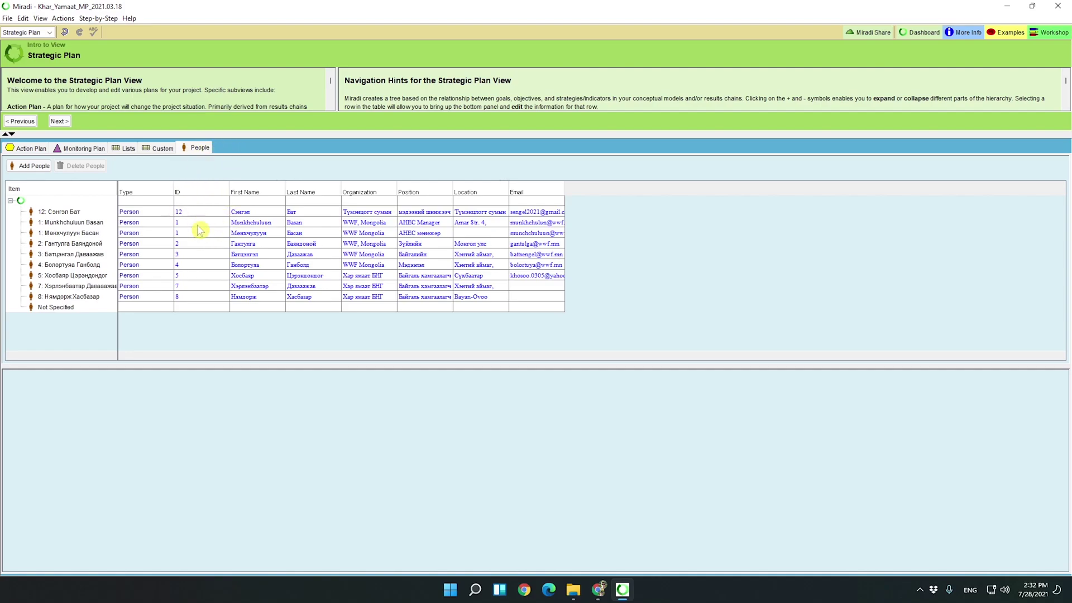
pyautogui.click(162, 149)
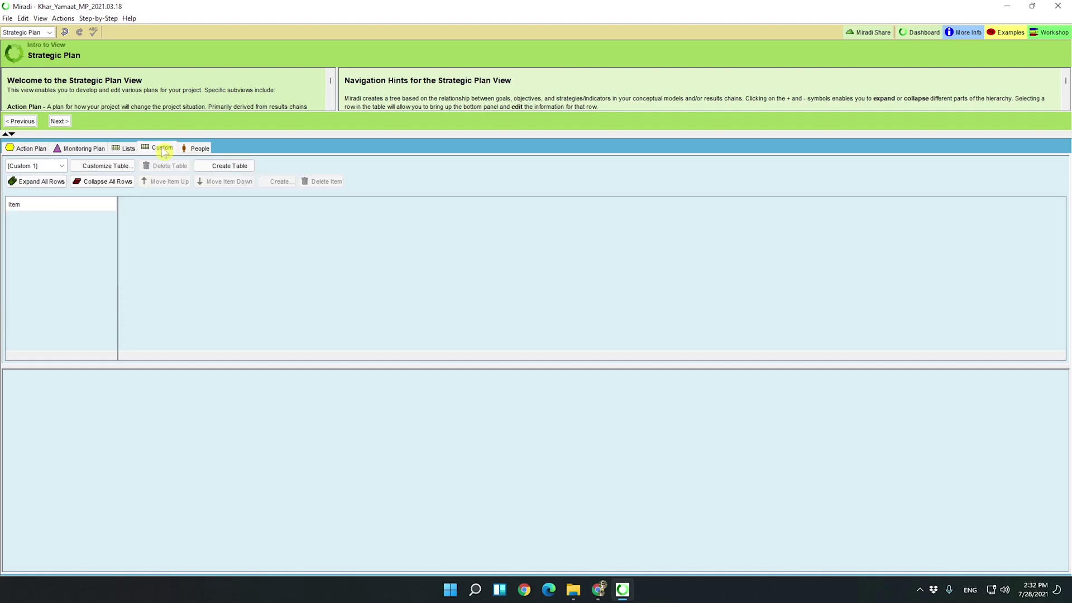
# Start a new custom table from the current view with Target, Goal, Objective and Direct Threat rows.
pyautogui.click(218, 171)
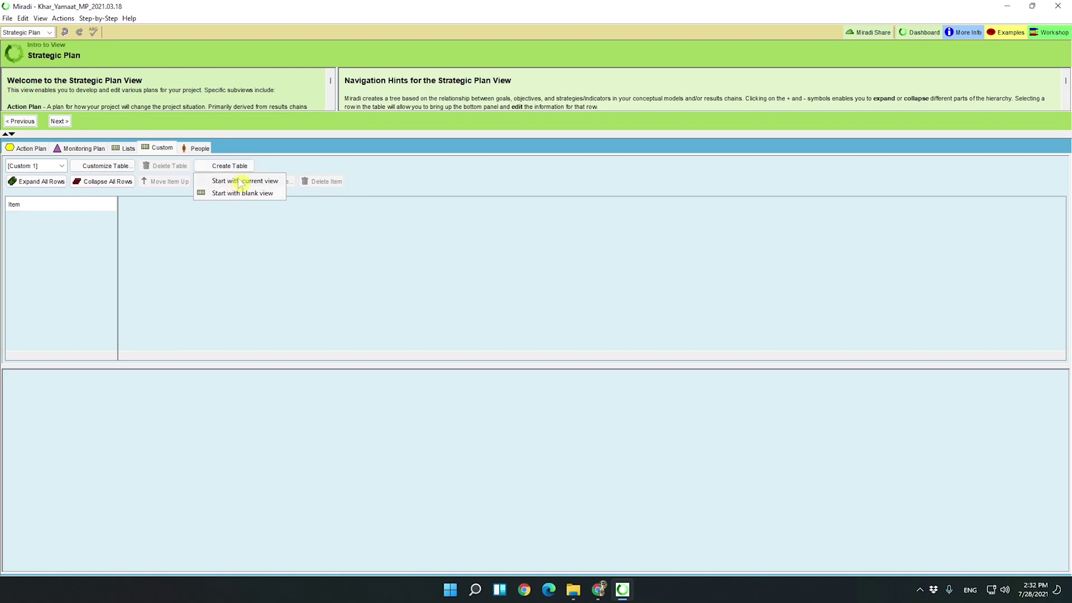
pyautogui.click(239, 181)
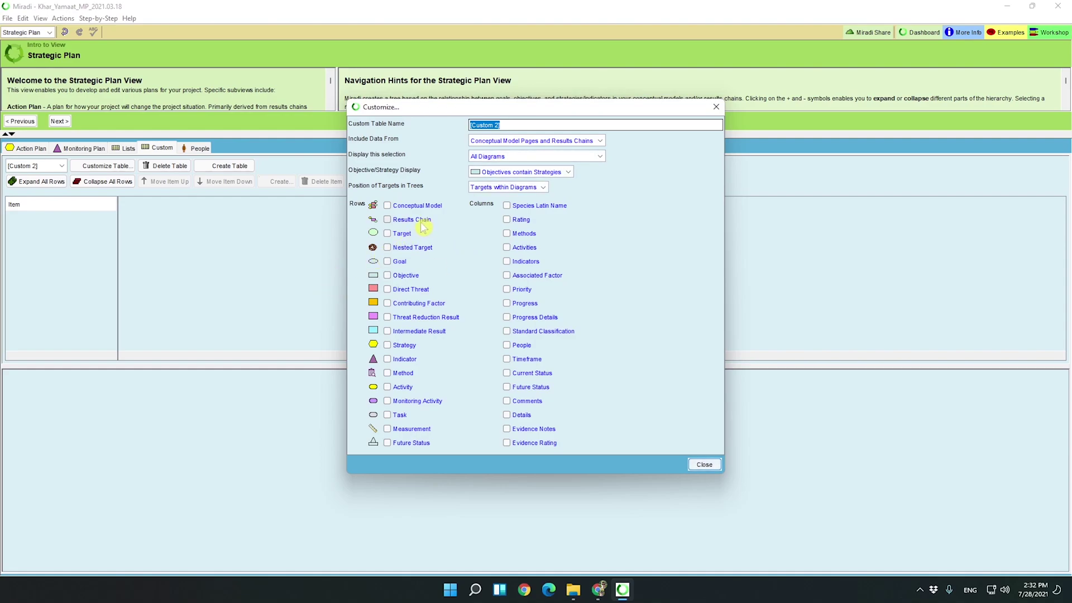
pyautogui.click(387, 233)
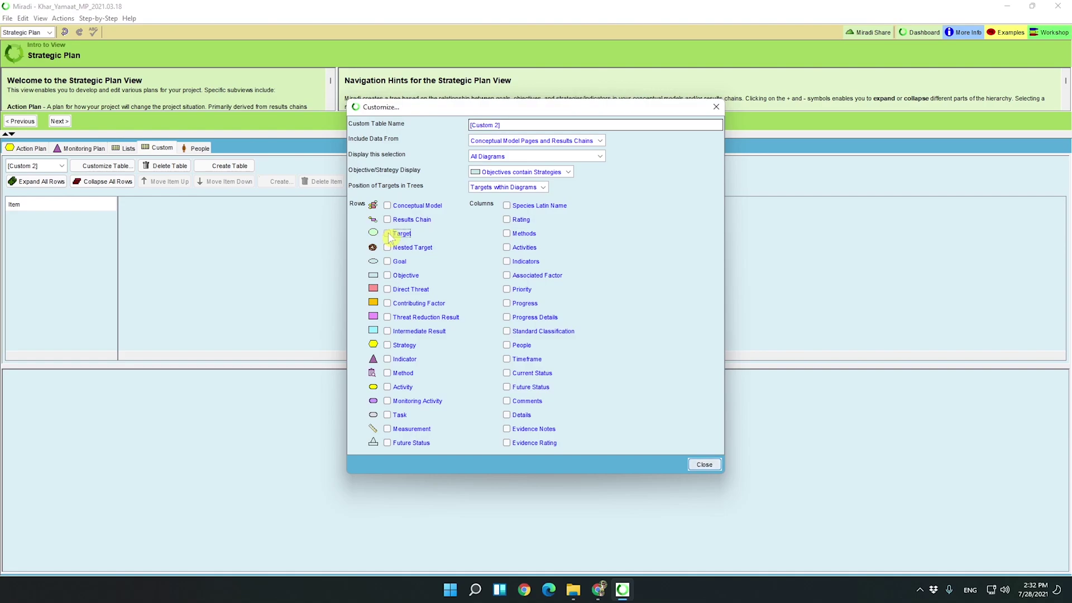
pyautogui.click(387, 261)
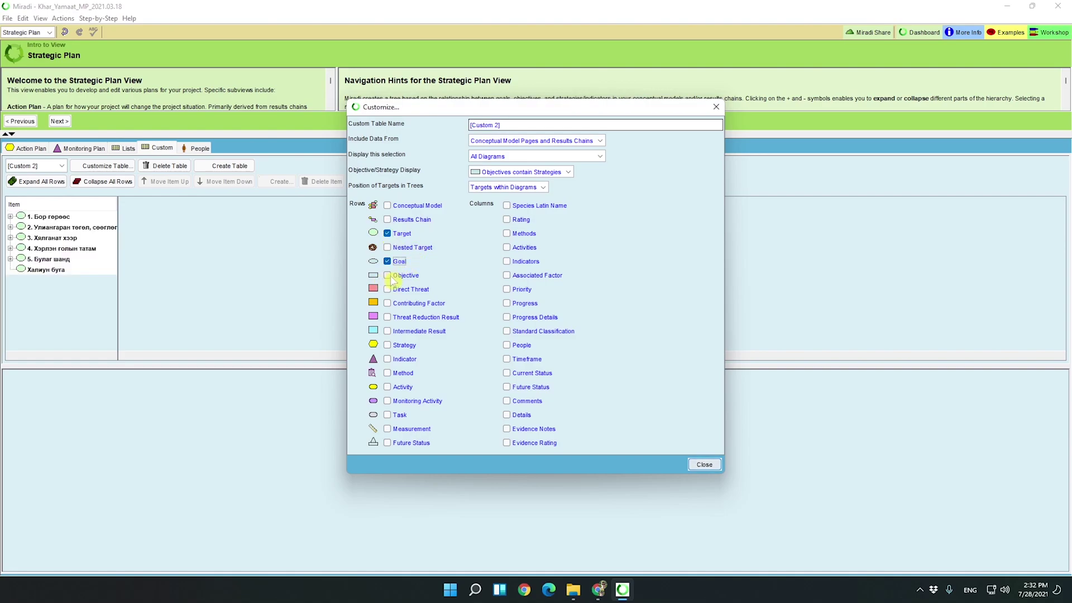
pyautogui.click(387, 275)
pyautogui.click(387, 289)
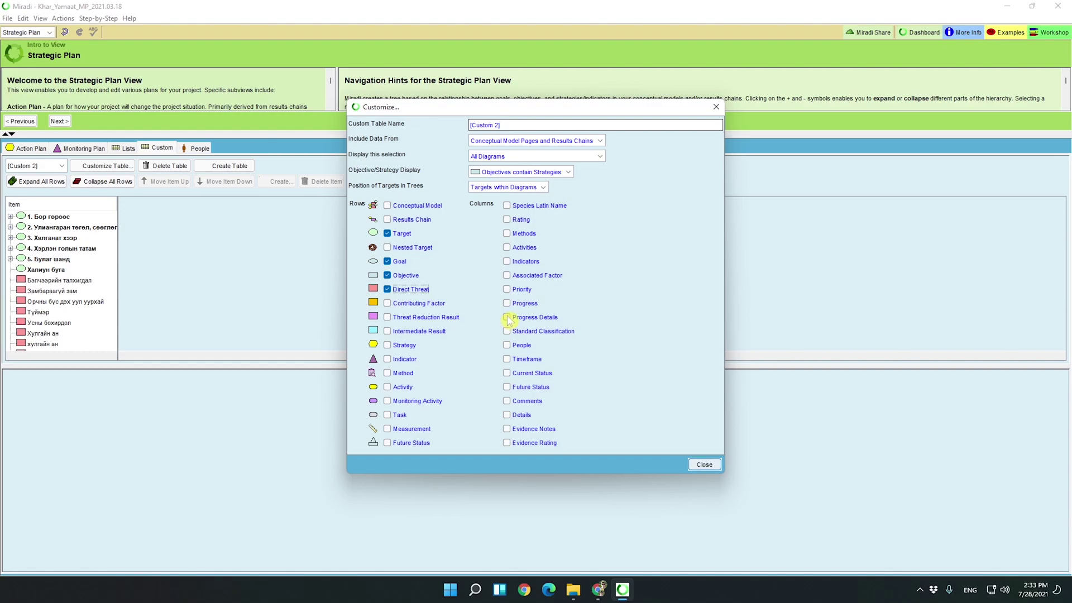
# Add Progress Details, Progress, Activities and Methods columns and finish the [Custom 2] table.
pyautogui.click(508, 317)
pyautogui.click(507, 303)
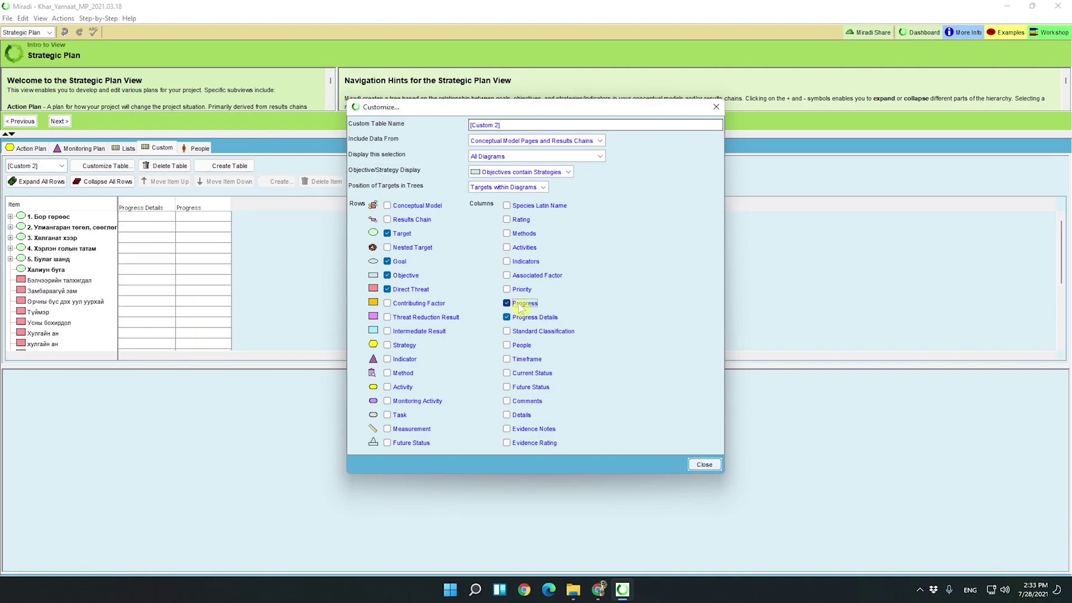
pyautogui.click(507, 248)
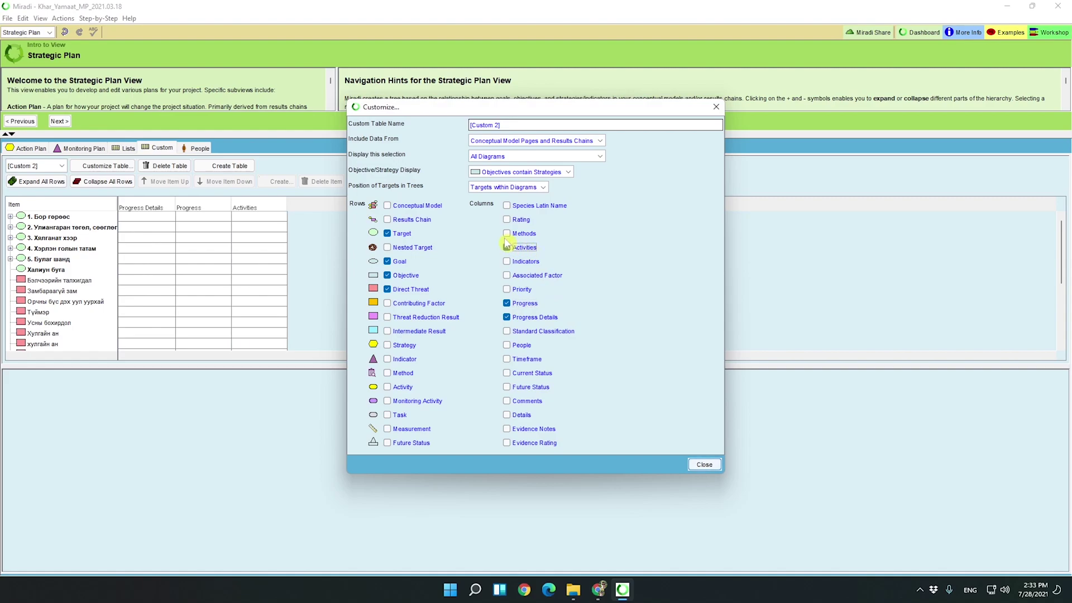
pyautogui.click(507, 233)
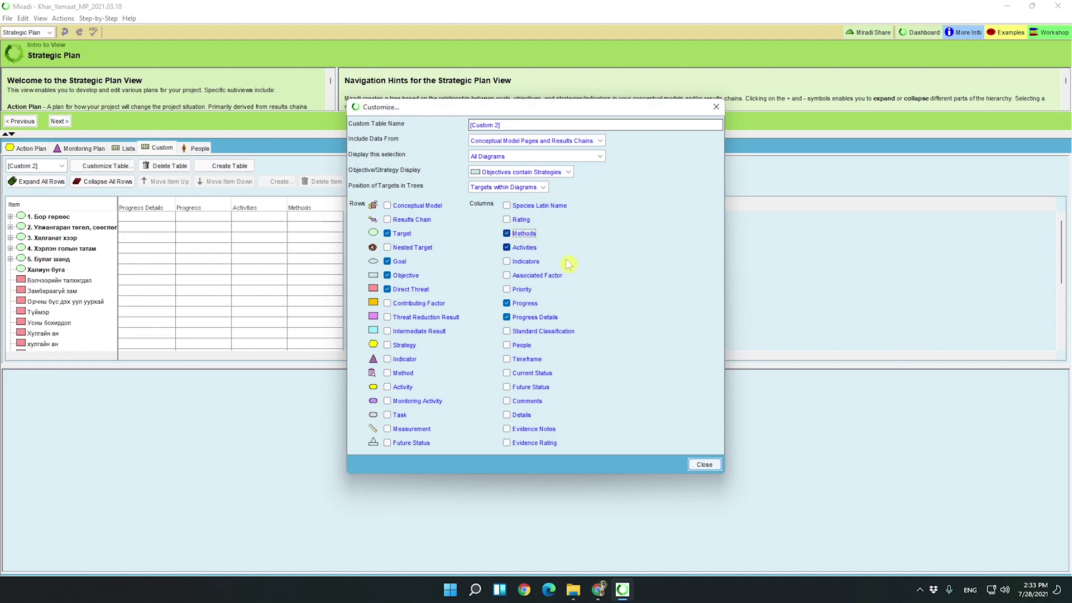
pyautogui.click(704, 465)
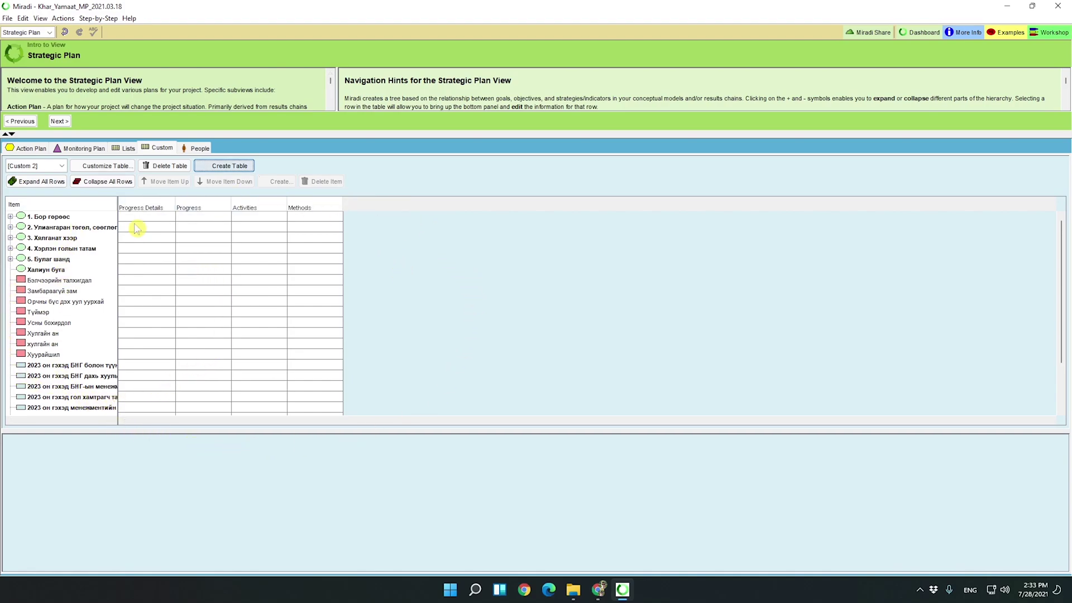
# Glance at the export formats for the Strategic Plan page, then bring up the view list.
pyautogui.click(8, 19)
pyautogui.moveTo(32, 89)
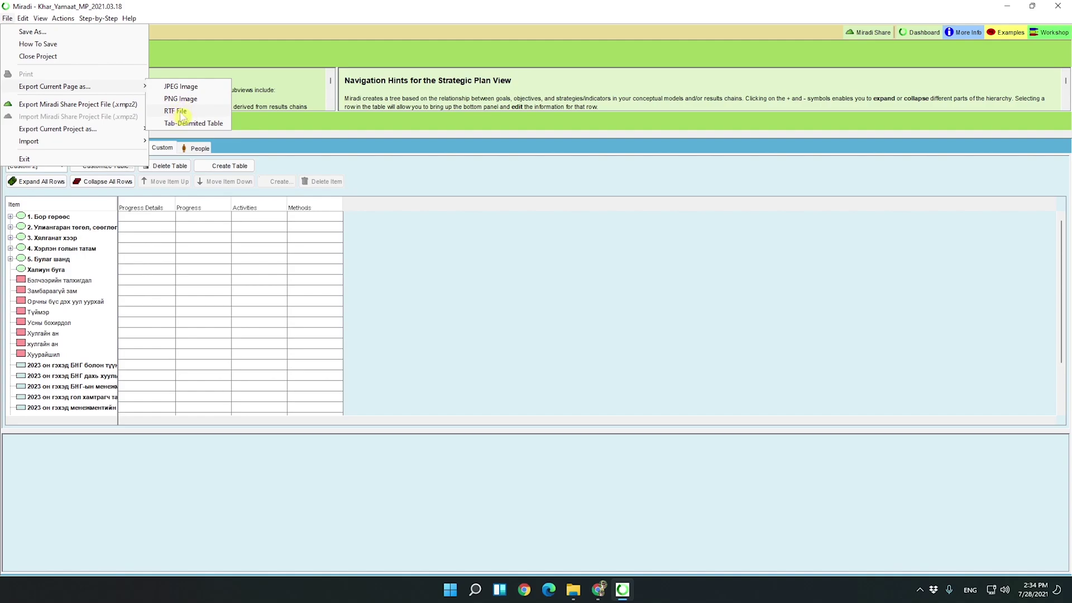
pyautogui.click(42, 32)
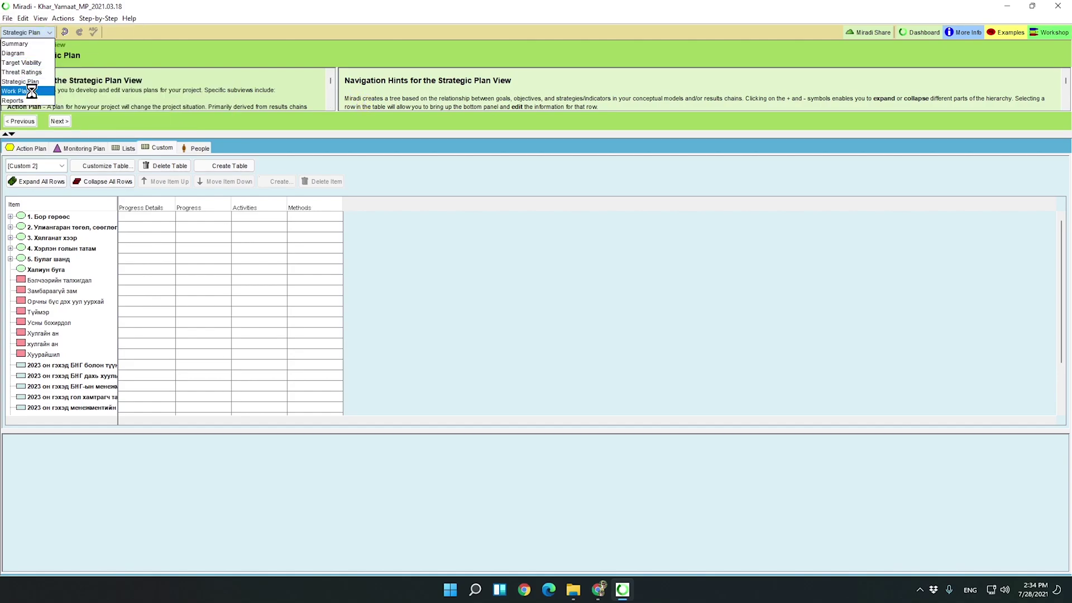
# Switch to Work Plan and review its Settings, People and Funding Sources tabs.
pyautogui.click(33, 92)
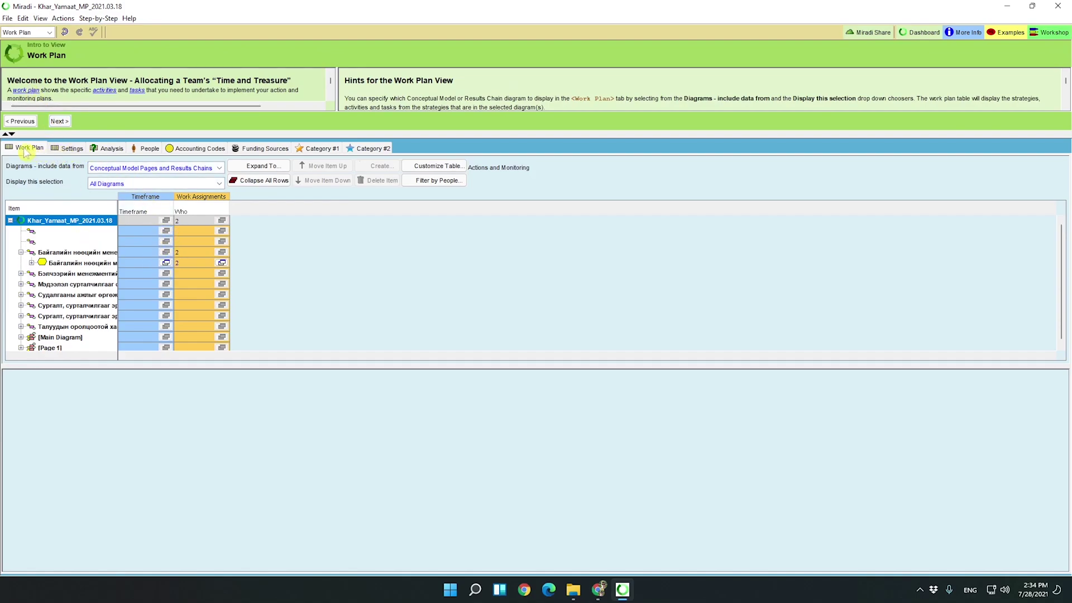
pyautogui.click(72, 150)
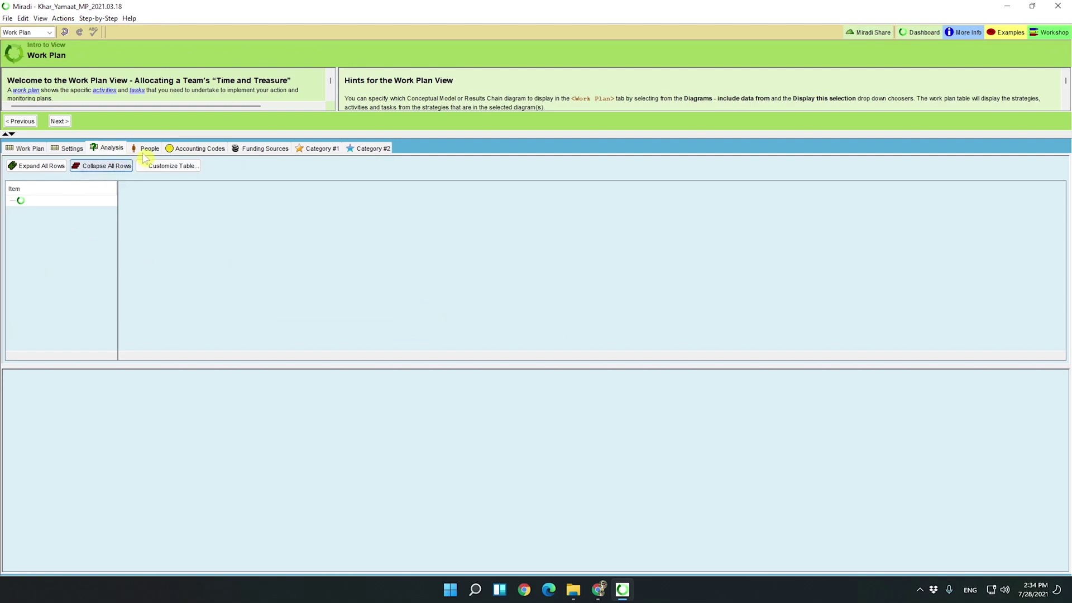
pyautogui.click(149, 148)
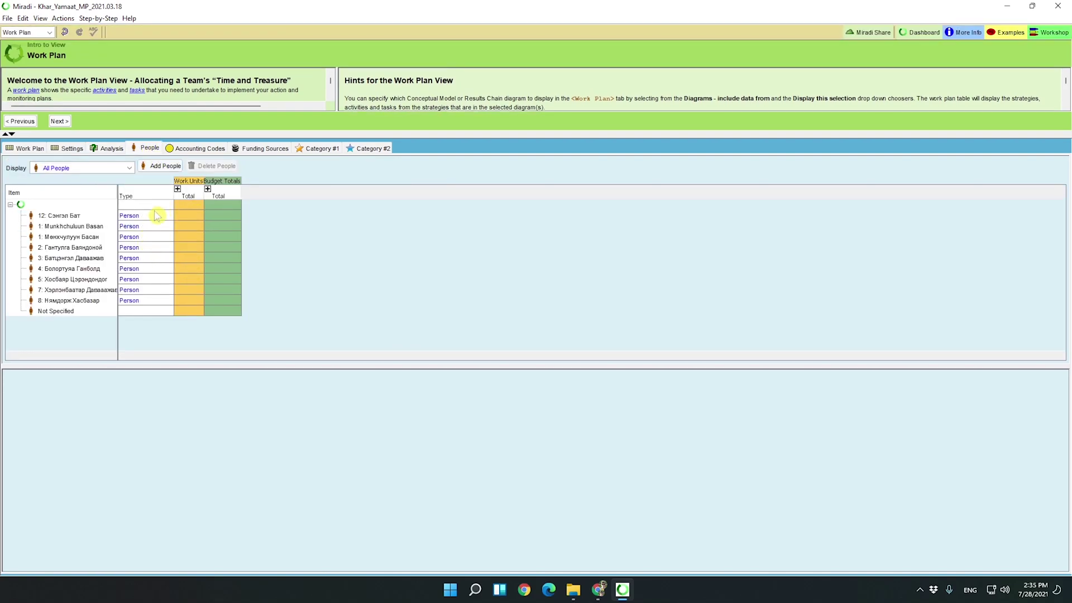
pyautogui.click(268, 148)
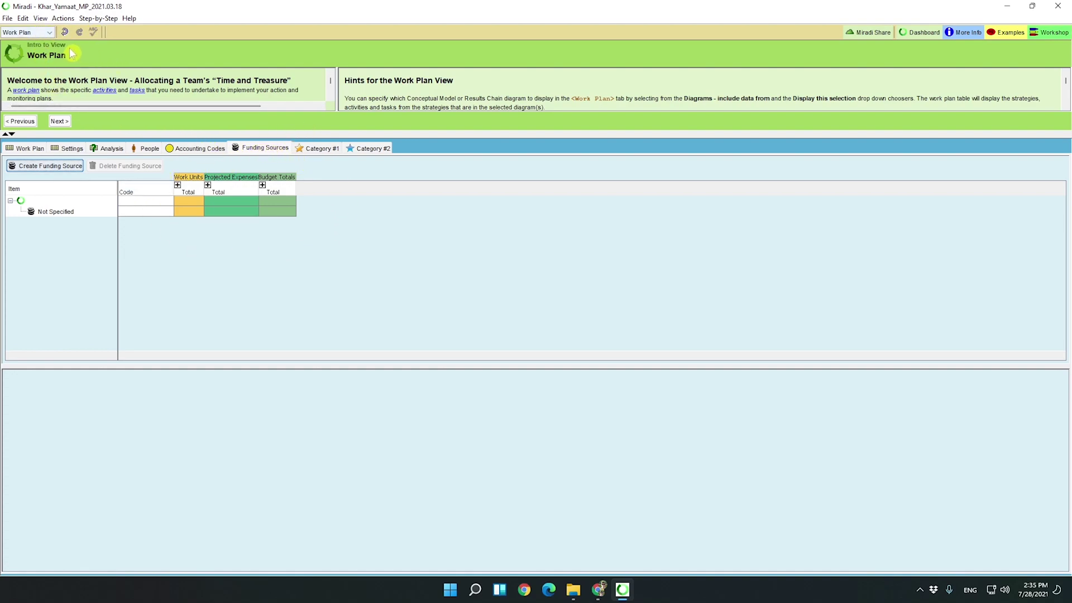
pyautogui.click(33, 32)
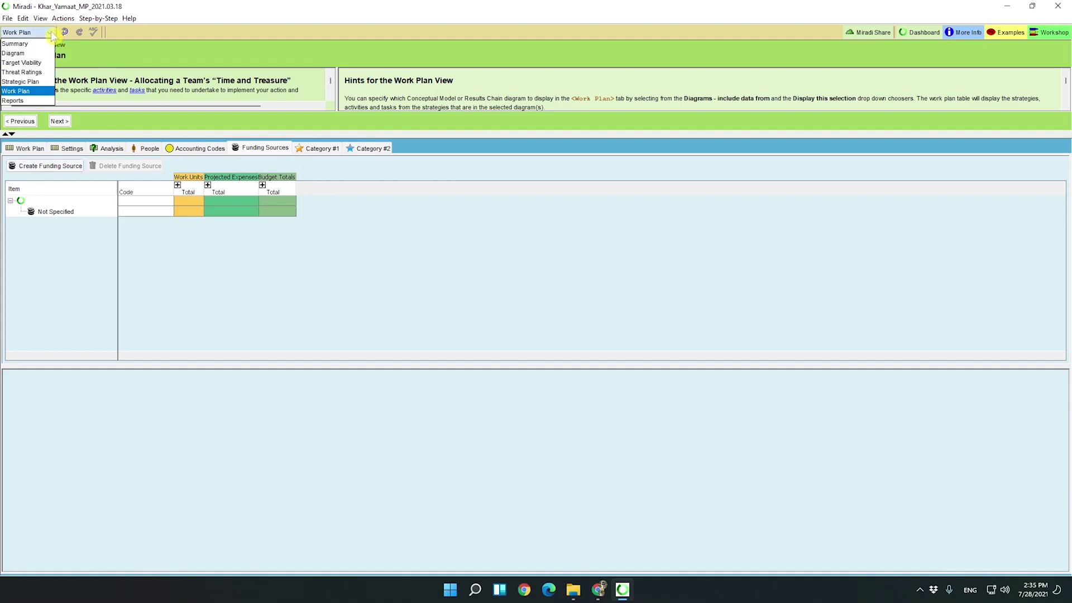
# Run the Full Report from Reports, save it as Test.rtf in MIRADI, and open it in Word.
pyautogui.click(25, 102)
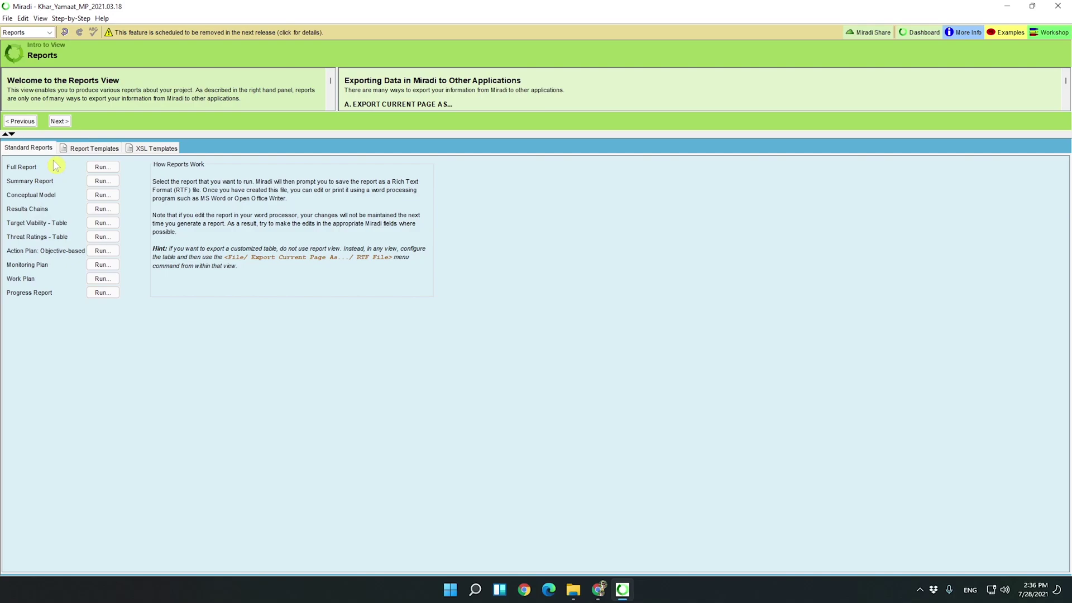
pyautogui.click(103, 166)
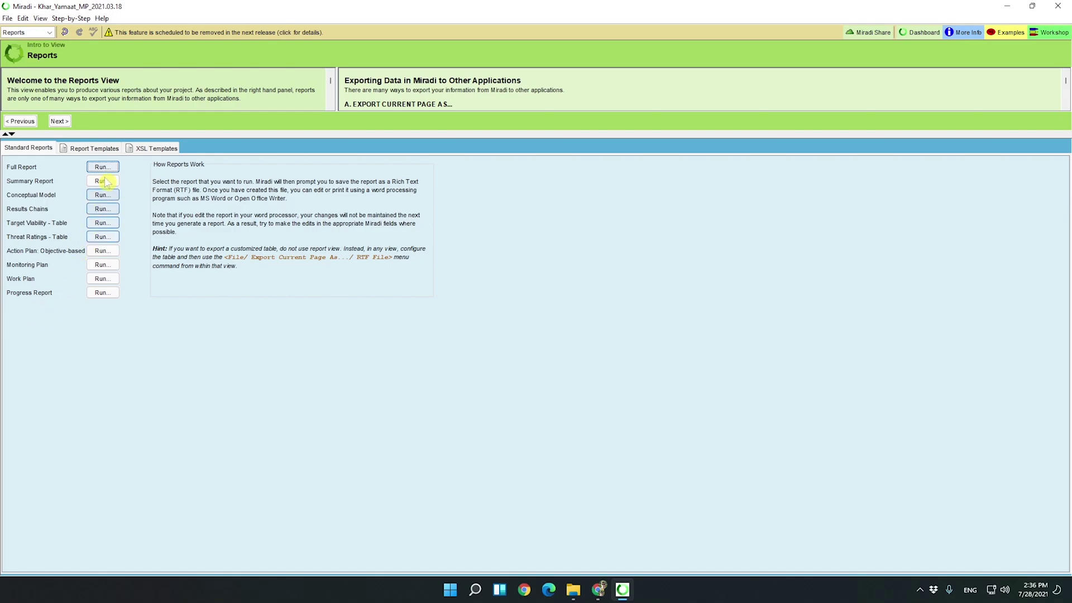
pyautogui.click(102, 167)
pyautogui.write('Test')
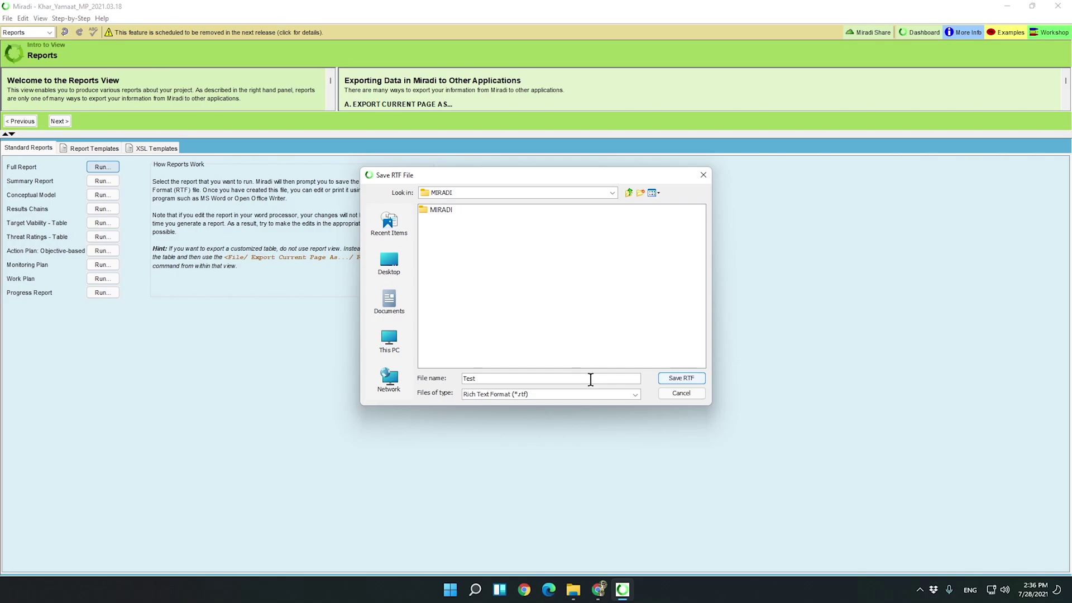
pyautogui.click(677, 383)
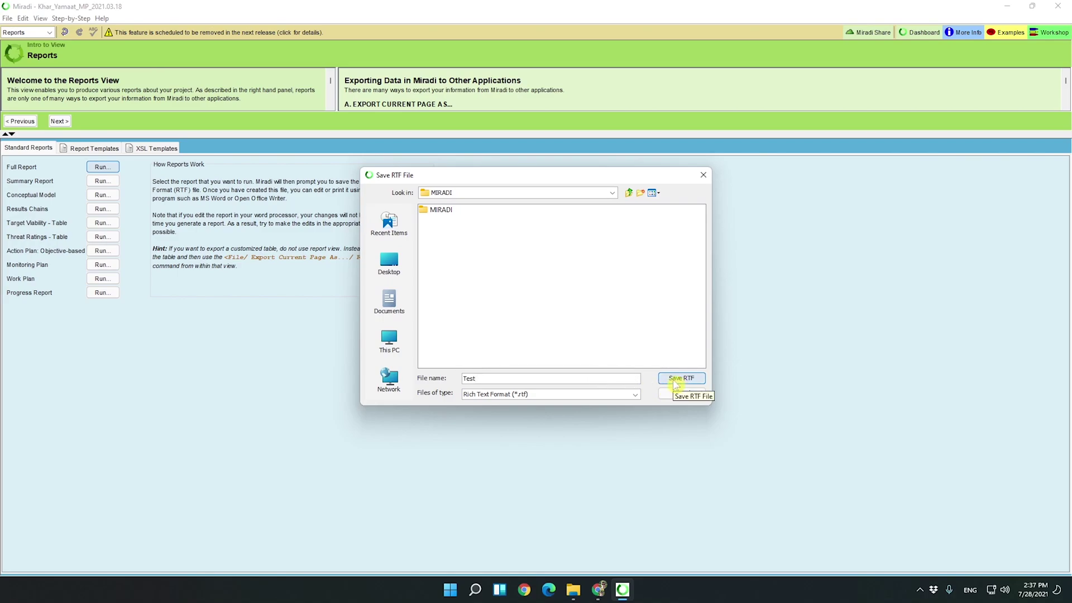
pyautogui.click(674, 383)
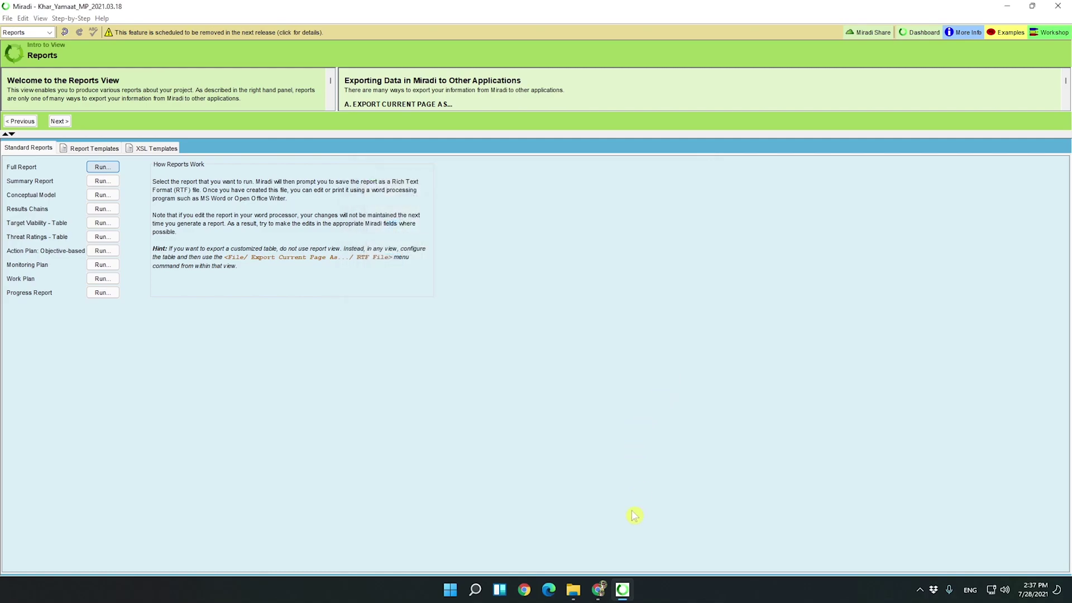
pyautogui.click(573, 590)
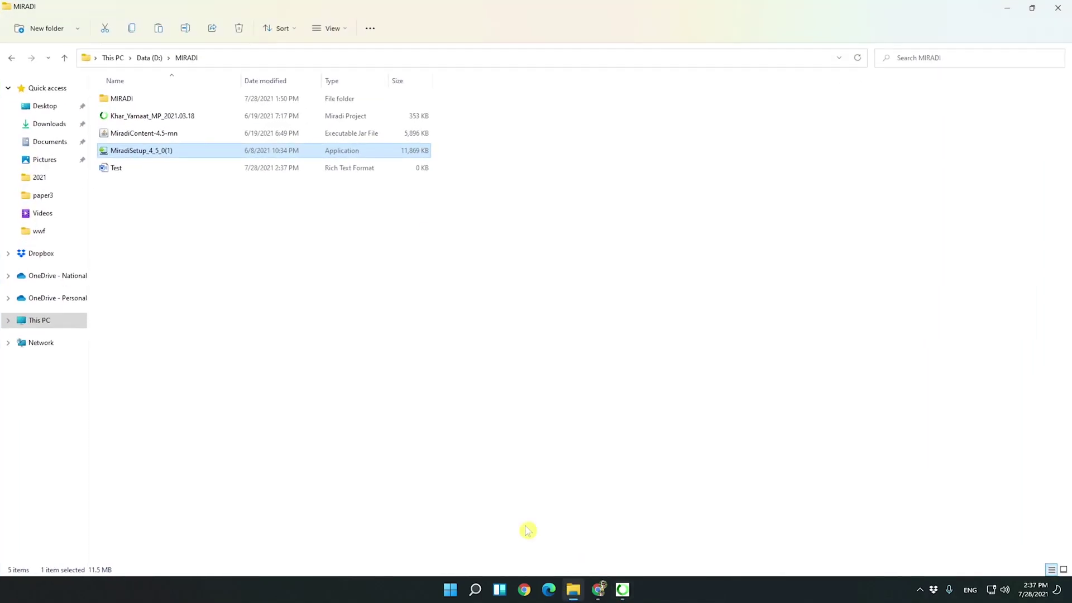
pyautogui.doubleClick(118, 170)
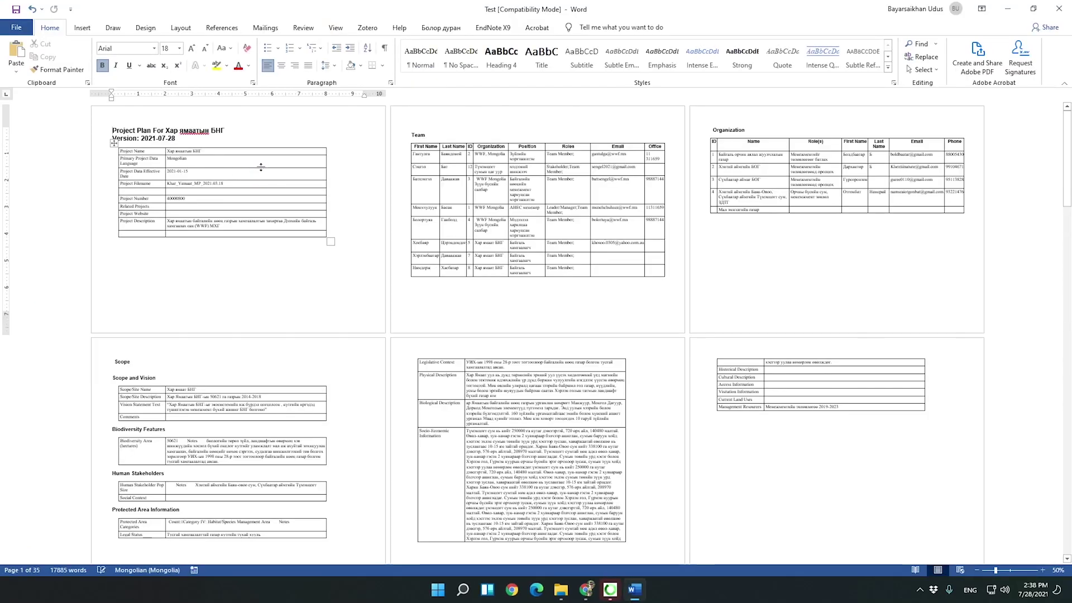
# Zoom the exported report in Word to about 70% for easier reading.
pyautogui.moveTo(995, 570); pyautogui.dragTo(1001, 570)
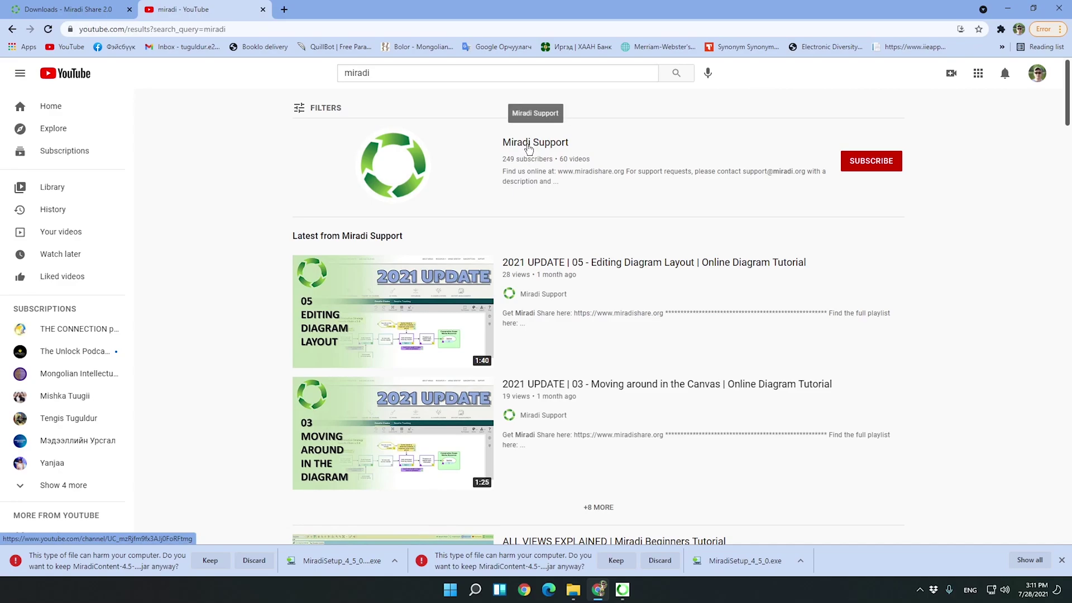
# Open the Miradi Support channel's Videos page and scroll through its tutorial and webinar uploads.
pyautogui.click(529, 147)
pyautogui.click(335, 308)
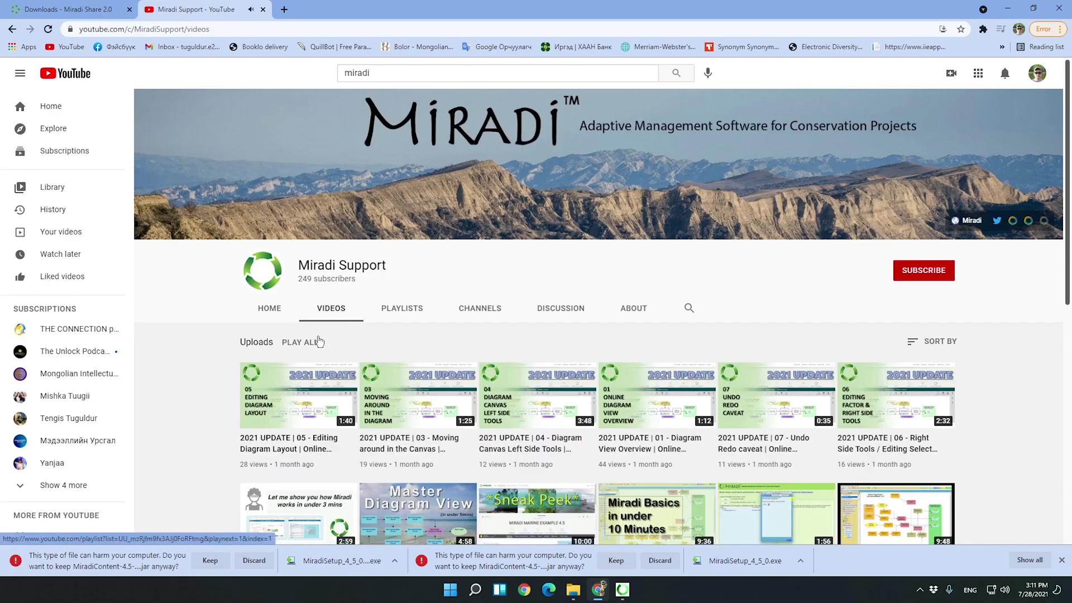
pyautogui.scroll(-3, 344, 309)
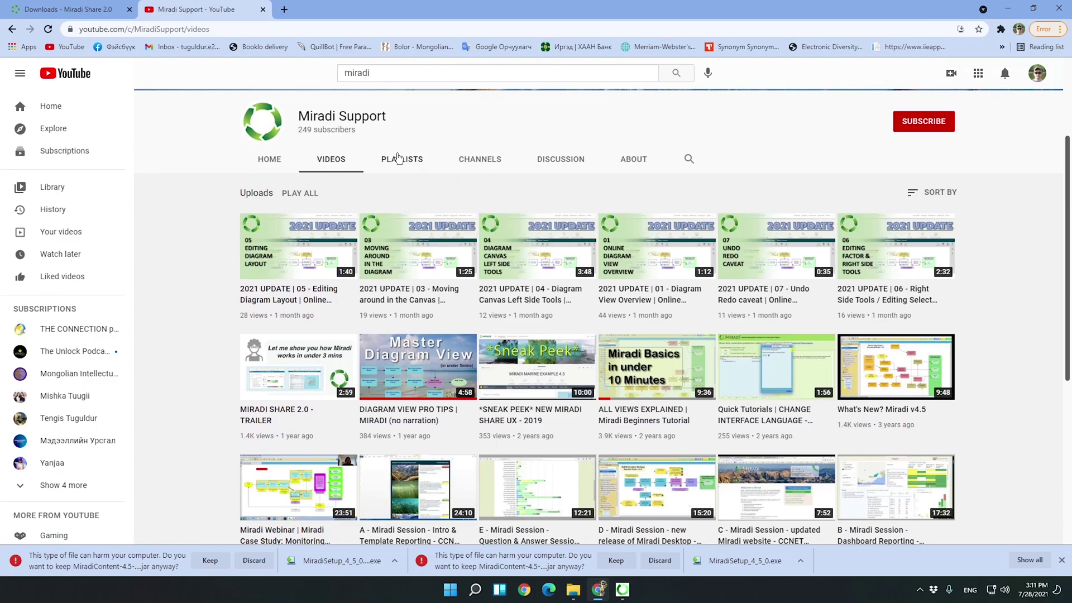
pyautogui.scroll(-6, 463, 335)
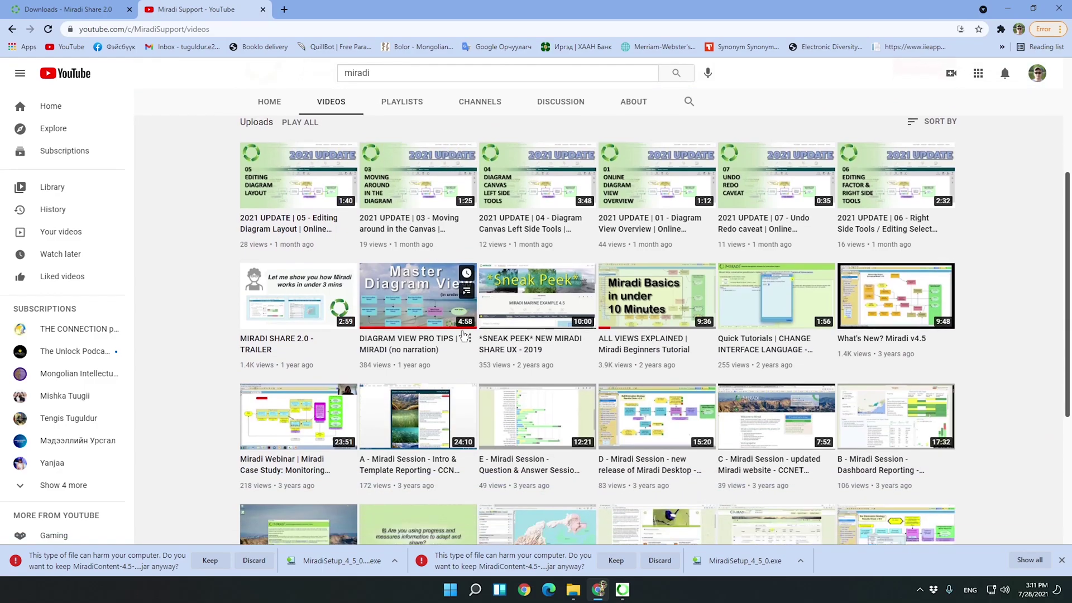
pyautogui.scroll(-6, 469, 347)
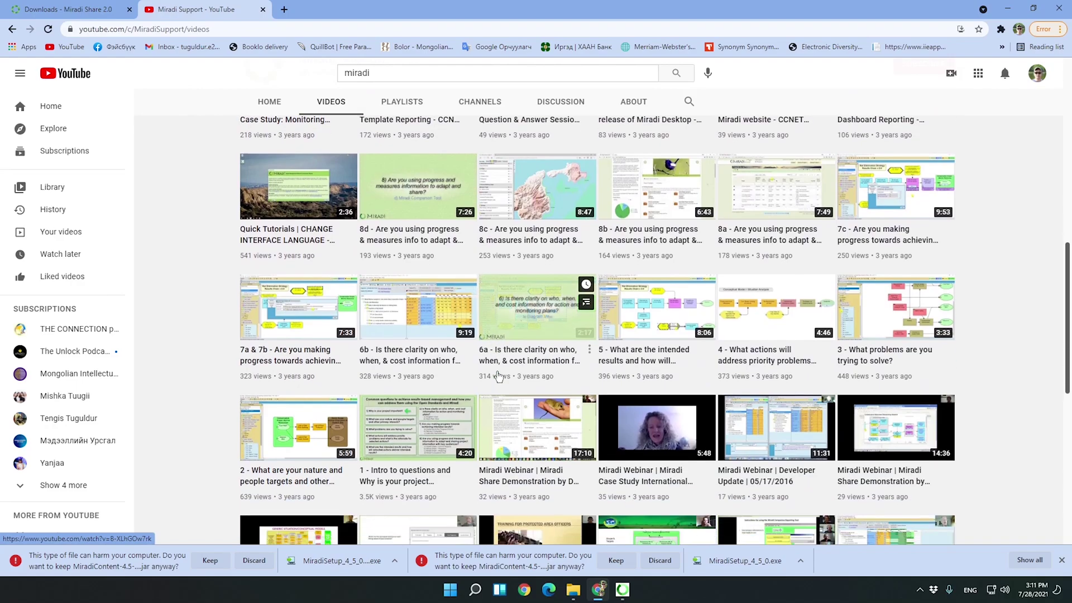